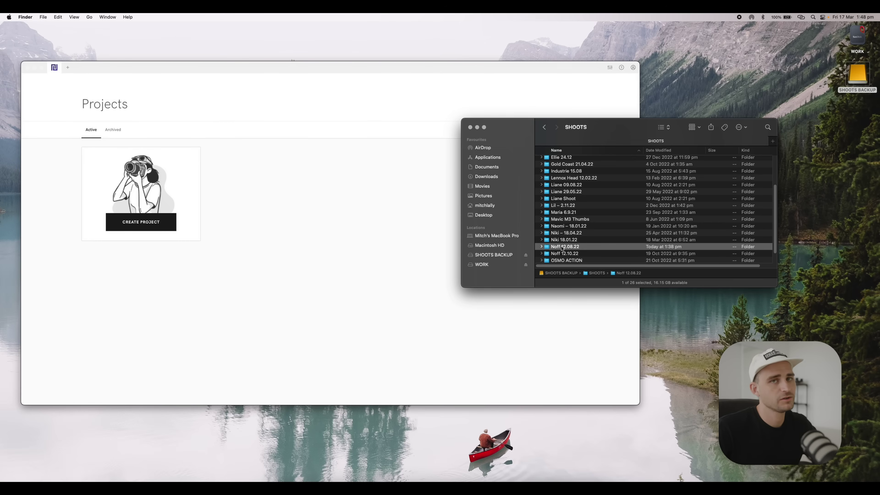
# Create a project from the selected 12.08.22 shoot folder, keeping the folder name as project name, with Portrait as the shoot type
pyautogui.moveTo(561, 249); pyautogui.dragTo(347, 238)
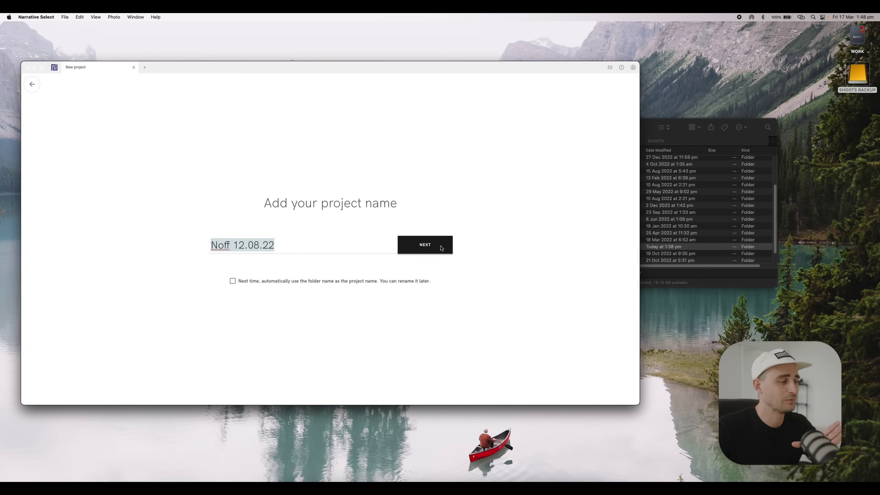
pyautogui.click(428, 246)
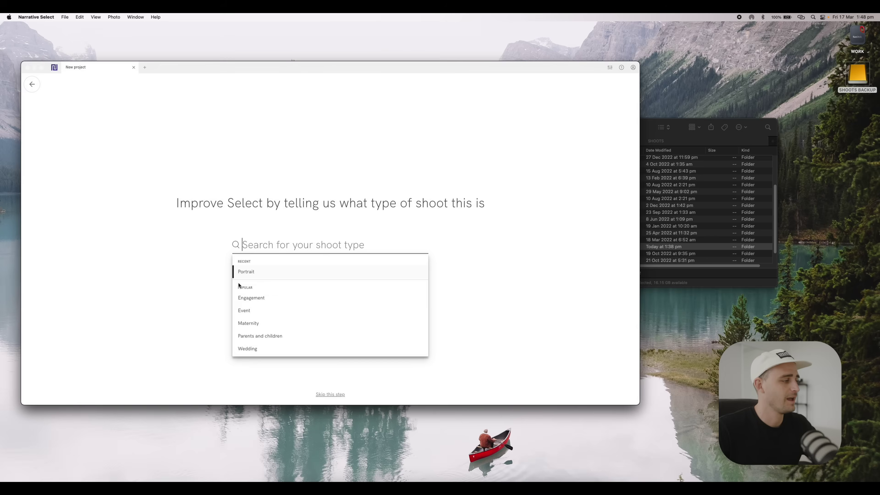
pyautogui.click(248, 272)
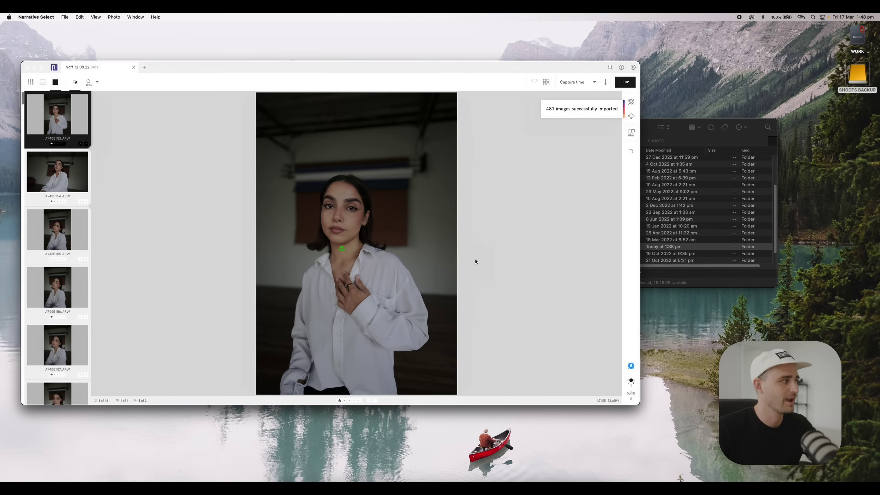
# Look through the first imported photos and return to the first image of the shoot
pyautogui.press('Right')
pyautogui.press('Right')
pyautogui.press('Right')
pyautogui.press('Right')
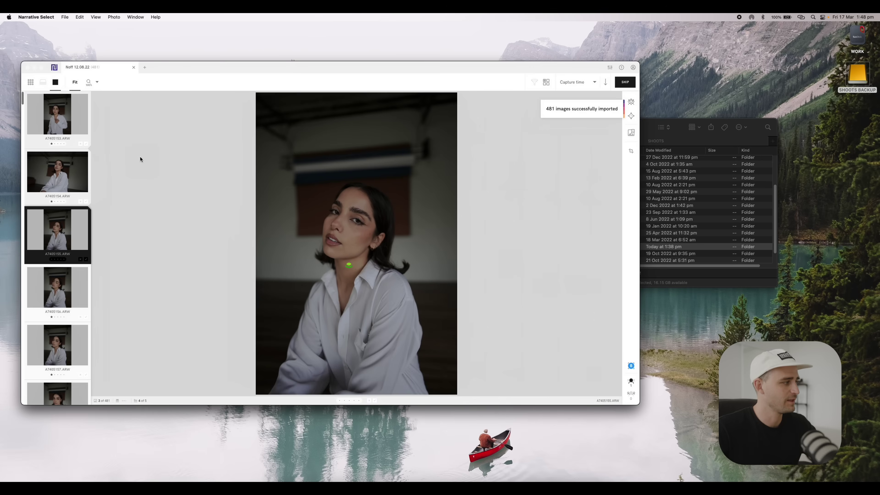
pyautogui.press('Left')
pyautogui.press('Left')
pyautogui.press('Left')
pyautogui.press('Left')
pyautogui.press('Left')
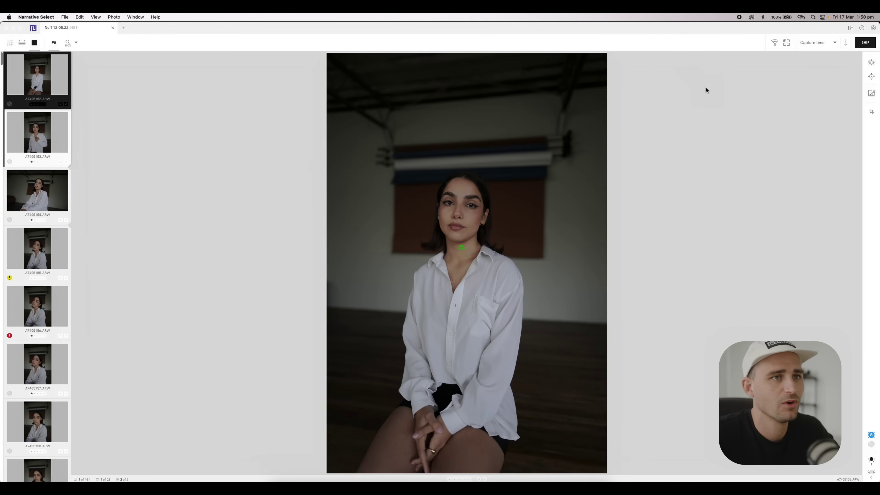
# Filter the project to images with a focus score of 8 or above
pyautogui.click(774, 43)
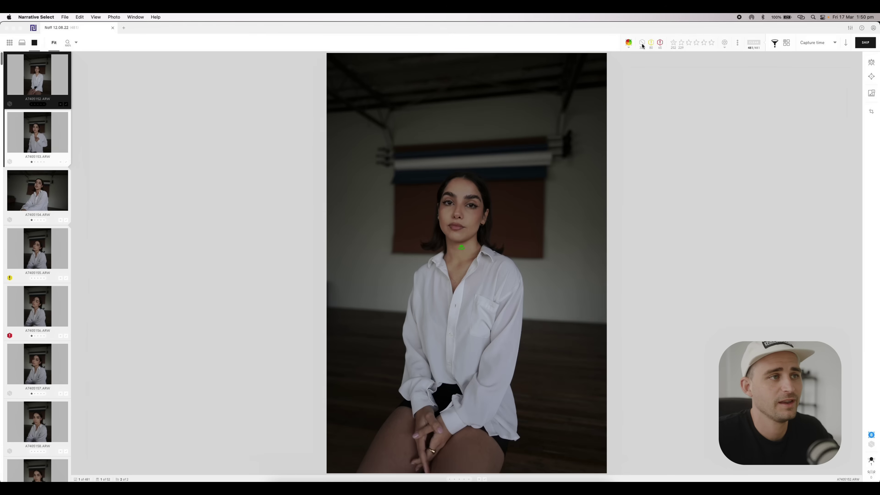
pyautogui.click(628, 43)
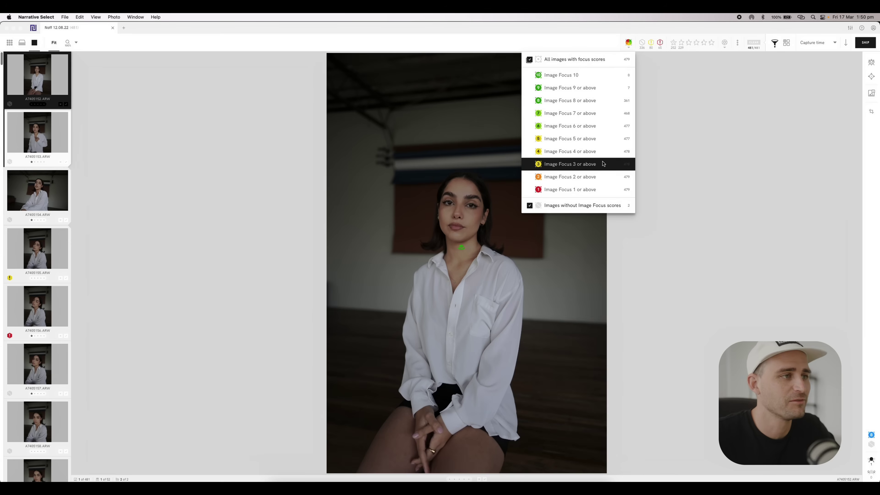
pyautogui.click(597, 104)
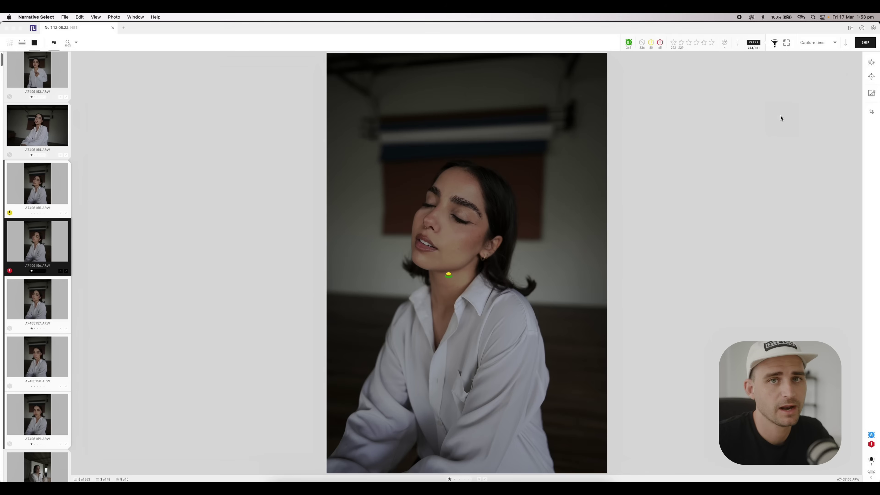
# Show face close-ups beside the photo and examine eyes and focus image by image through the opening scenes
pyautogui.click(870, 64)
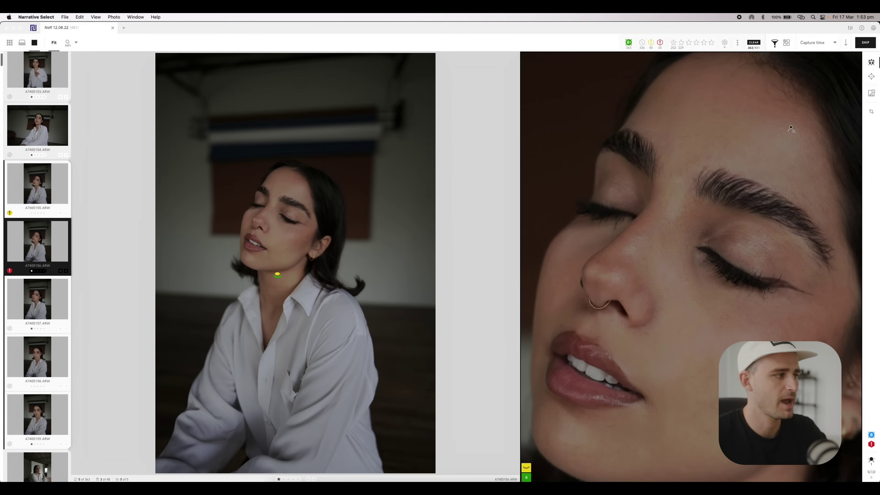
pyautogui.press('Right')
pyautogui.press('Right')
pyautogui.press('Right')
pyautogui.press('Right')
pyautogui.press('Right')
pyautogui.press('Right')
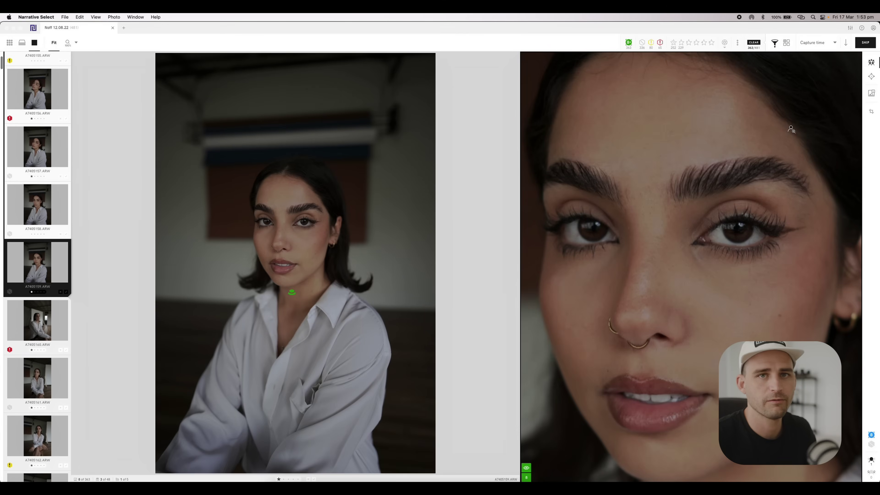
pyautogui.press('Right')
pyautogui.press('Right')
pyautogui.press('Right')
pyautogui.press('Right')
pyautogui.press('Right')
pyautogui.press('Right')
pyautogui.press('Right')
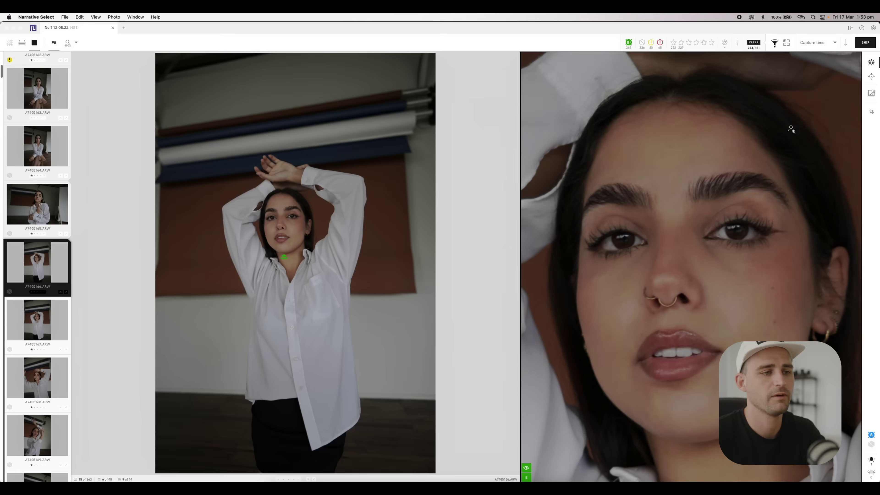
pyautogui.press('Right')
pyautogui.press('Right')
pyautogui.press('Right')
pyautogui.press('Right')
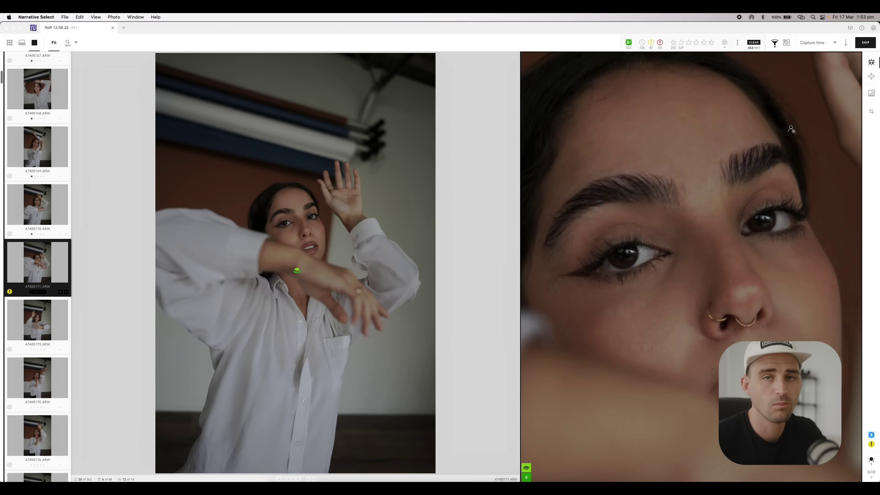
pyautogui.press('Right')
pyautogui.press('Right')
pyautogui.press('Right')
pyautogui.press('Right')
pyautogui.press('Right')
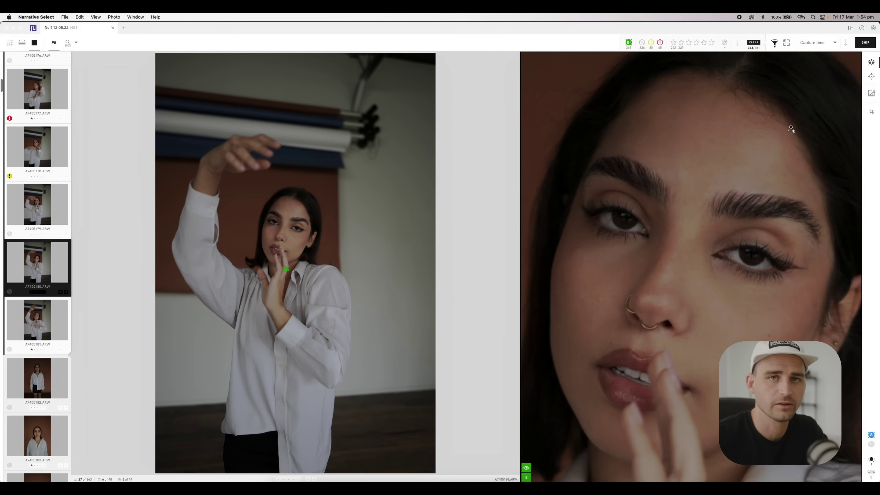
pyautogui.press('Right')
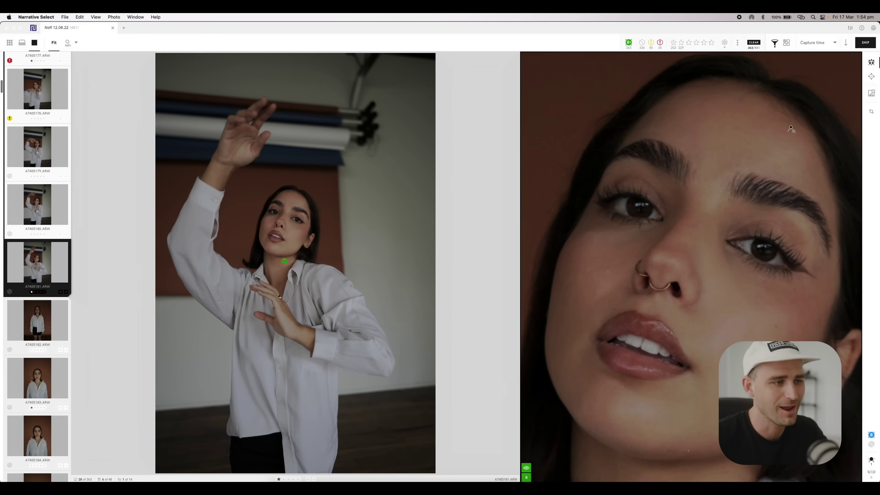
# Skip ahead scene by scene, checking the face close-up of each scene's leading photo
pyautogui.press('Down')
pyautogui.press('Down')
pyautogui.press('Down')
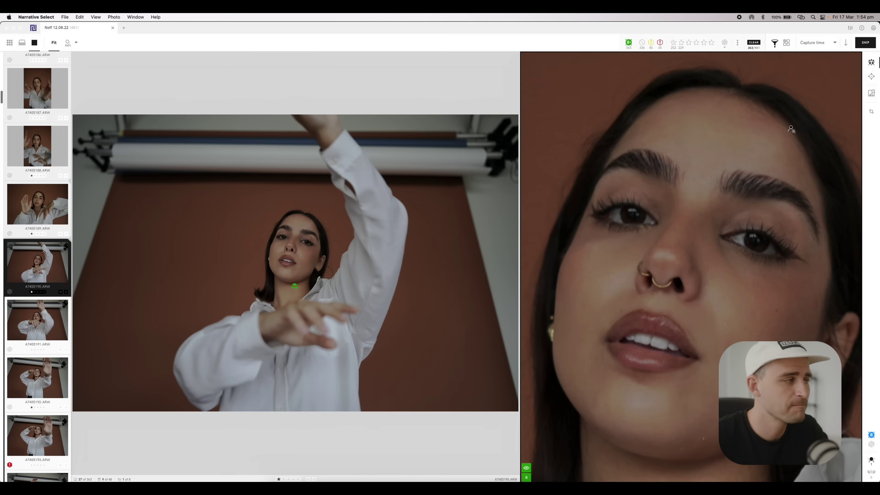
pyautogui.press('Down')
pyautogui.press('Down')
pyautogui.press('Down')
pyautogui.press('Down')
pyautogui.press('Down')
pyautogui.press('Down')
pyautogui.press('Down')
pyautogui.press('Down')
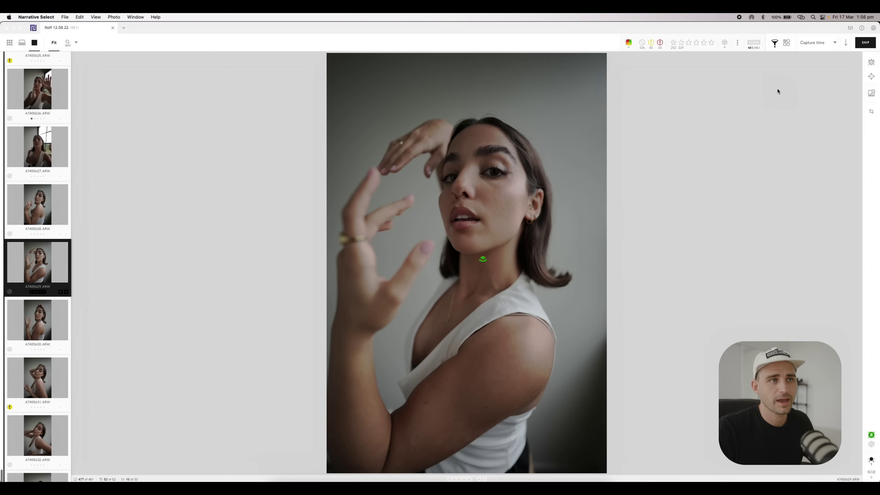
# Start shipping the images to an editing program, with Lightroom Classic as the destination
pyautogui.click(865, 43)
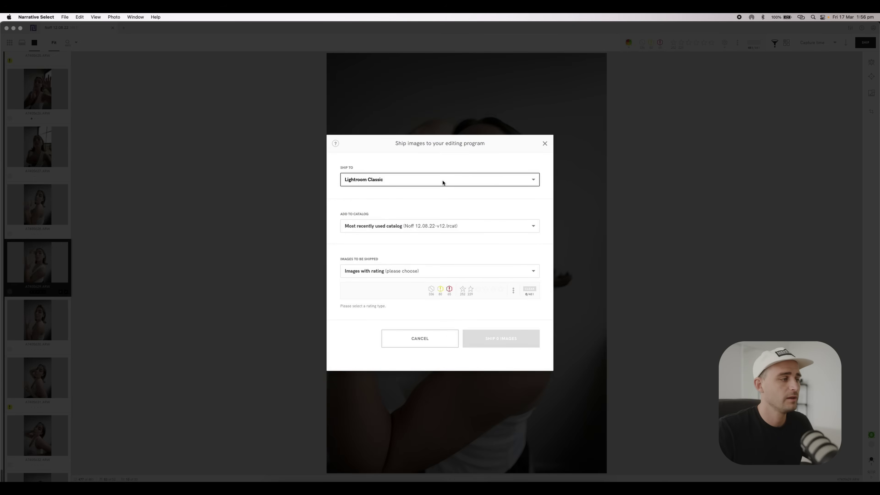
pyautogui.click(462, 180)
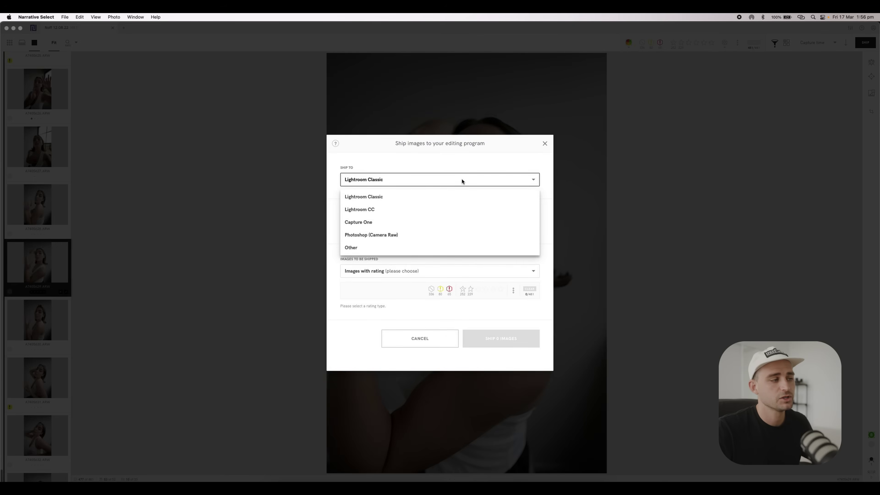
pyautogui.click(379, 197)
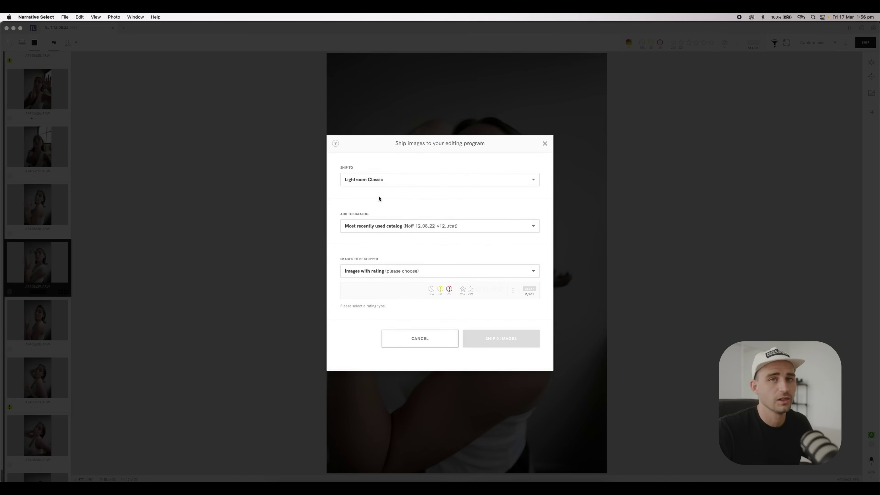
pyautogui.click(385, 180)
pyautogui.click(394, 196)
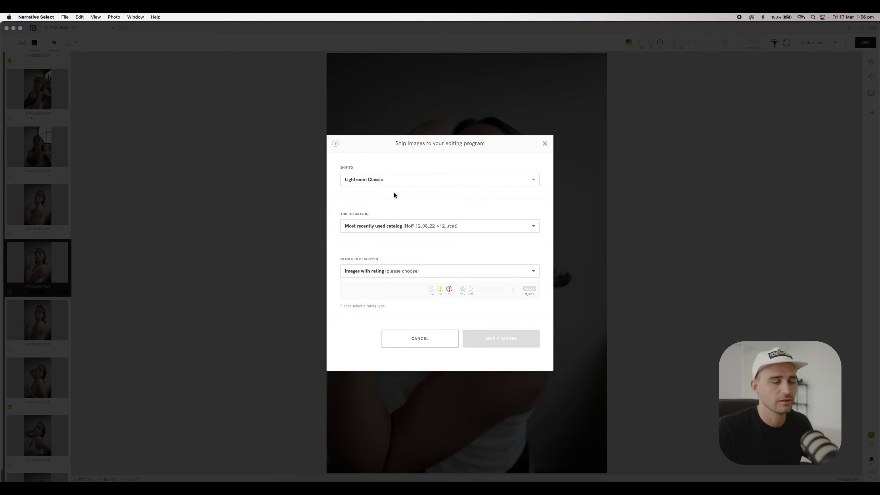
# Set up a new catalog named with the model's name and "- 12.08.22", stored in the proposed 12.10.22 shoot folder on SHOOTS BACKUP
pyautogui.click(396, 227)
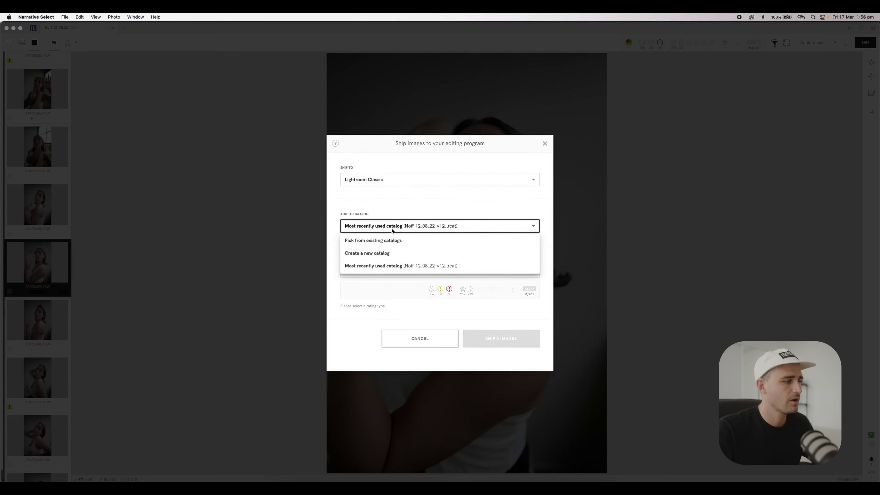
pyautogui.click(381, 253)
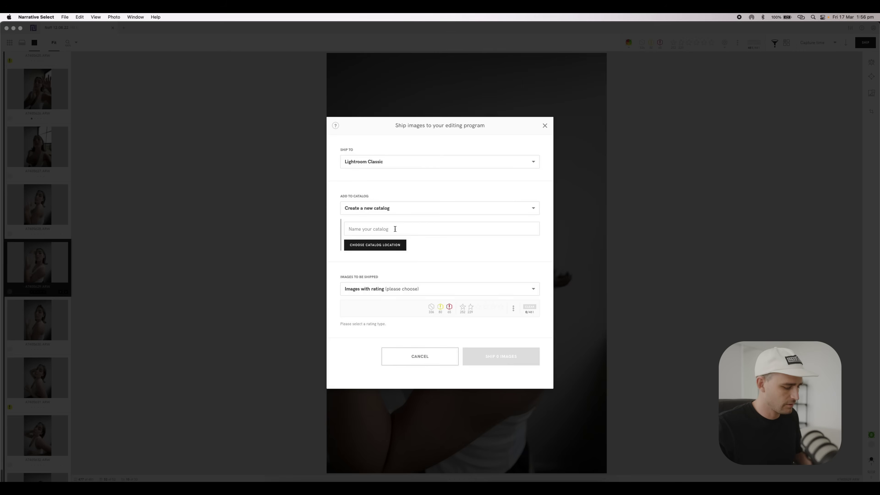
pyautogui.write('Noff ')
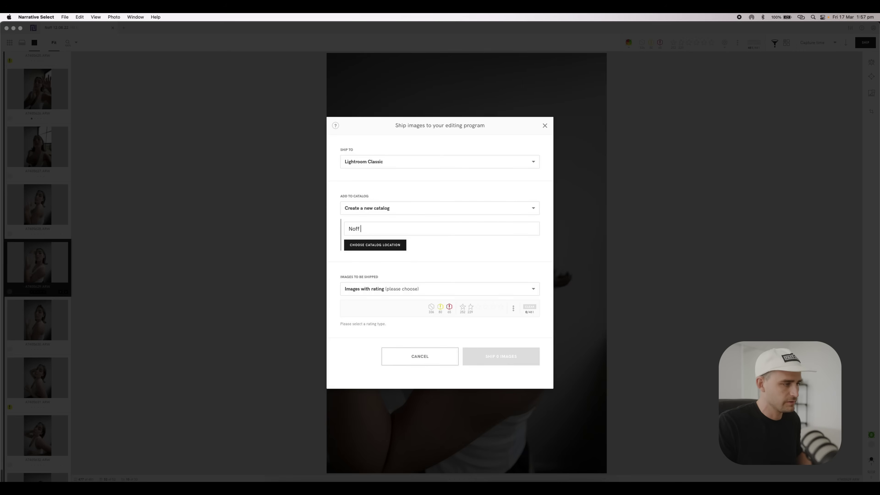
pyautogui.write('- 12.0')
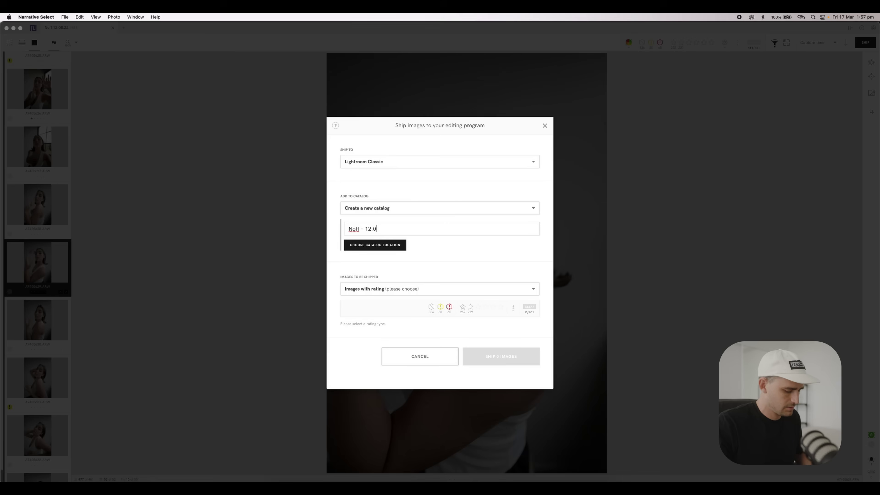
pyautogui.write('8.22')
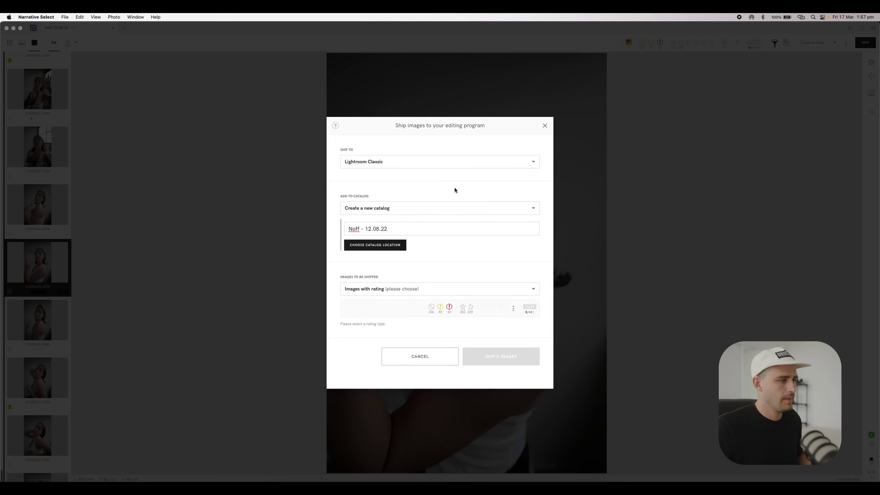
pyautogui.click(392, 246)
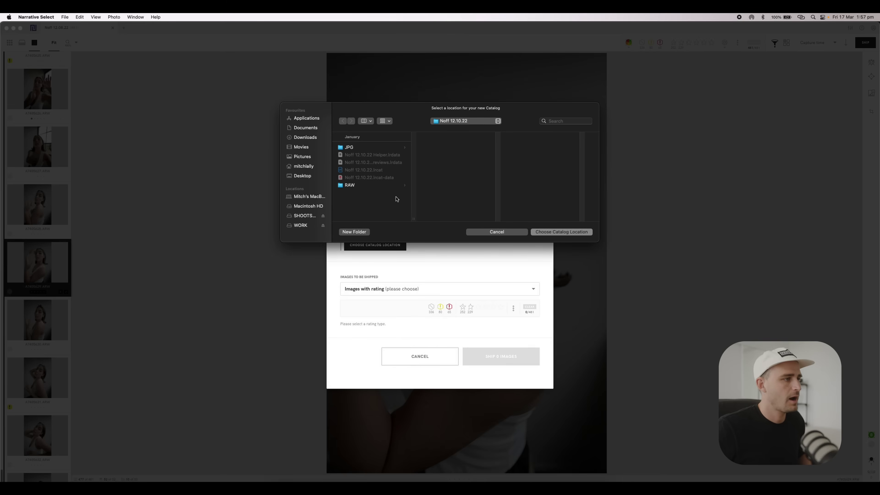
pyautogui.click(579, 232)
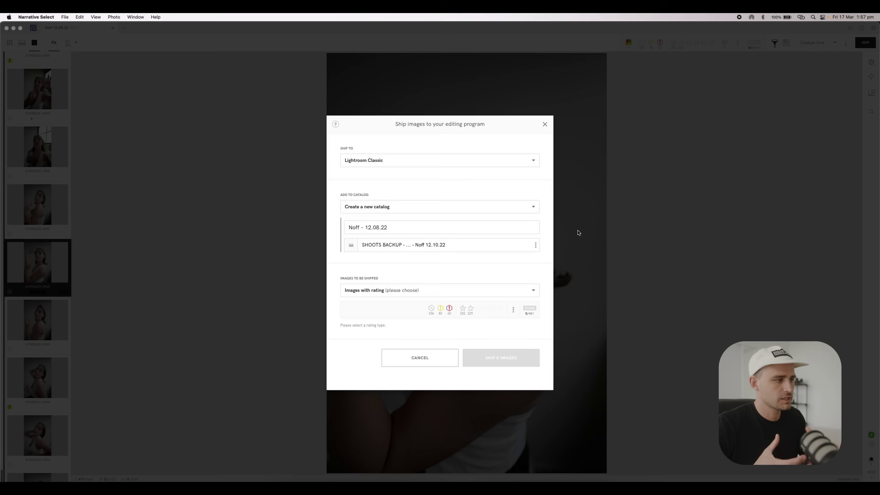
# Ship only the images with a 1-star rating to Lightroom Classic
pyautogui.click(471, 309)
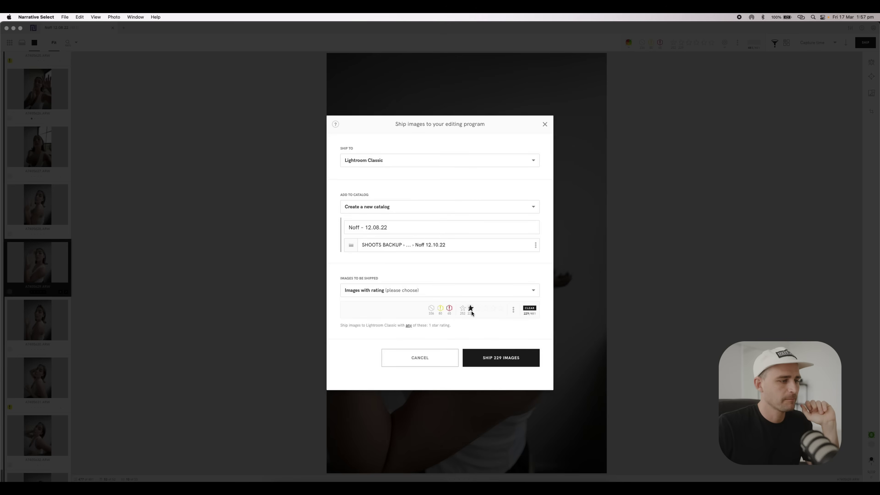
pyautogui.click(500, 359)
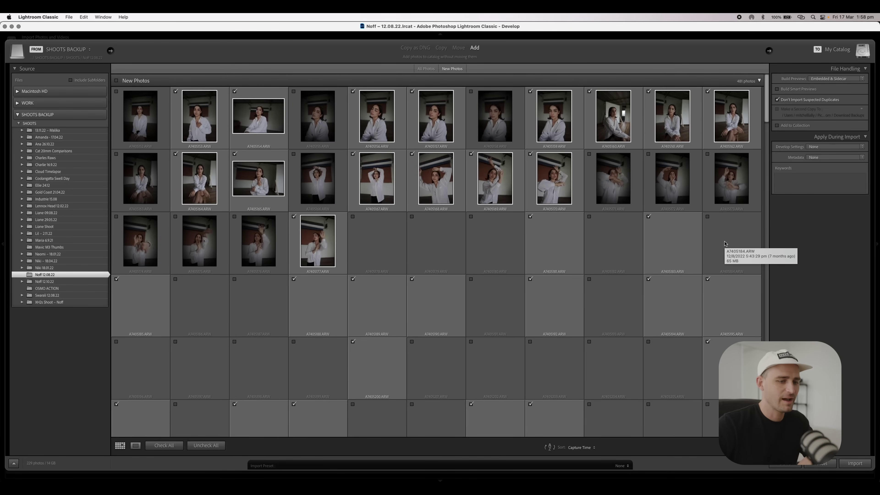
# Review the checked photos in Lightroom Classic's import window, import them, and switch to the Develop module
pyautogui.scroll(-10, 658, 257)
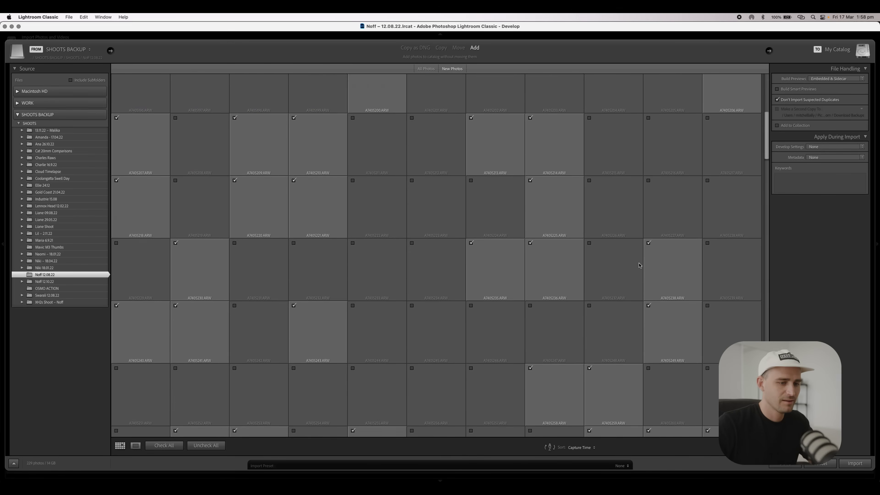
pyautogui.scroll(-3, 639, 265)
pyautogui.click(854, 464)
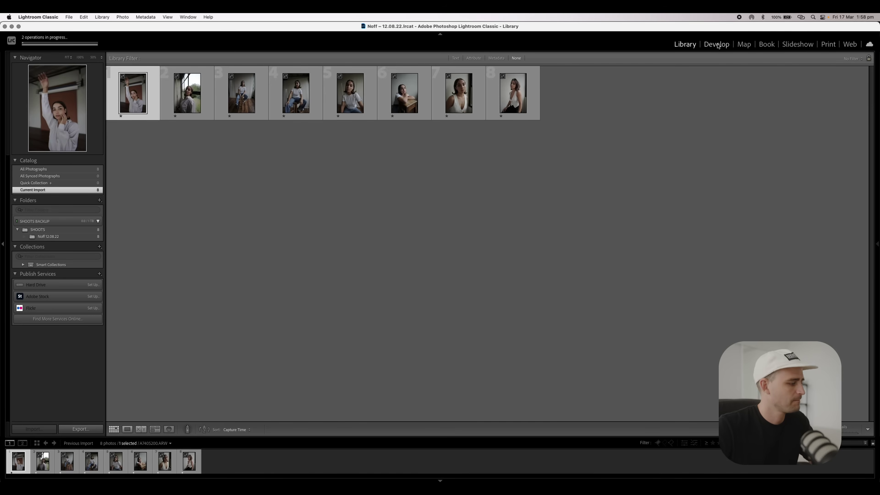
pyautogui.click(716, 44)
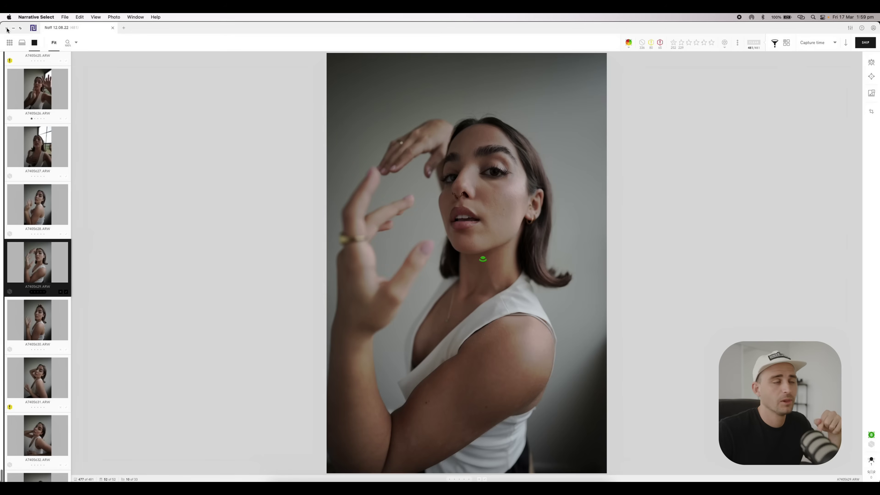
# Close the Narrative Select window and apply the "burleigh portra match" preset to the first photo in Lightroom Classic
pyautogui.click(6, 28)
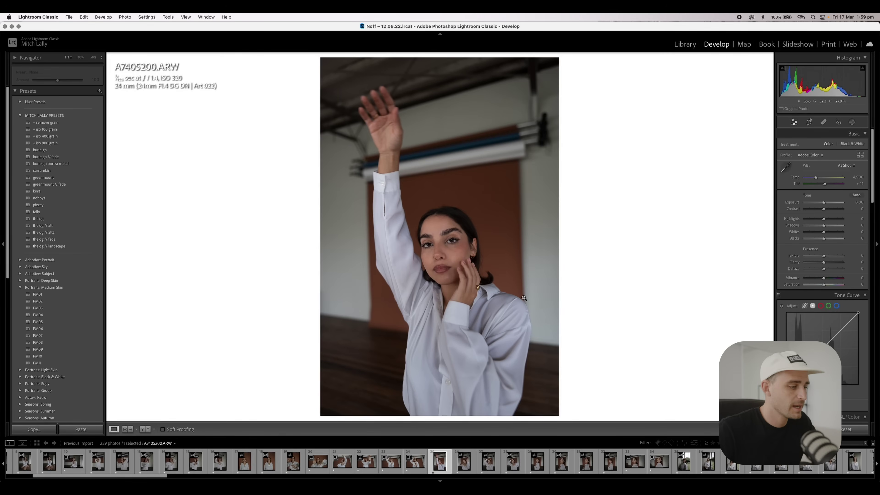
pyautogui.hscroll(-3, 24, 464)
pyautogui.click(23, 463)
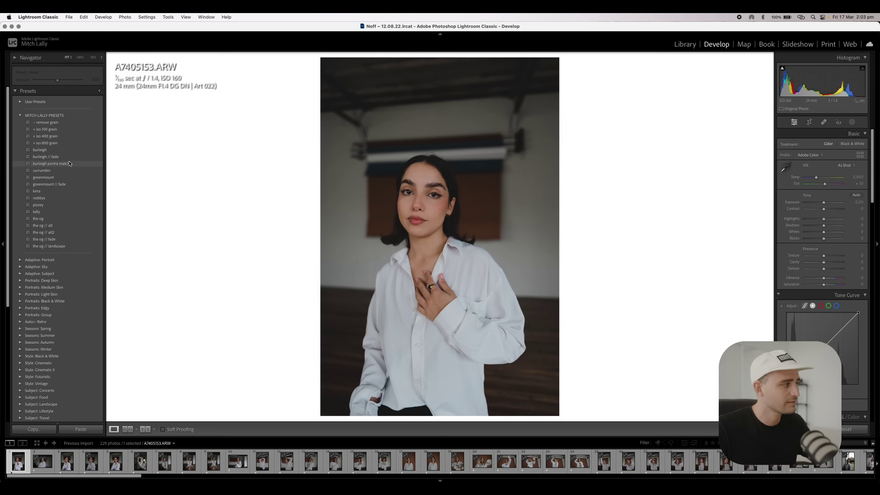
pyautogui.click(67, 165)
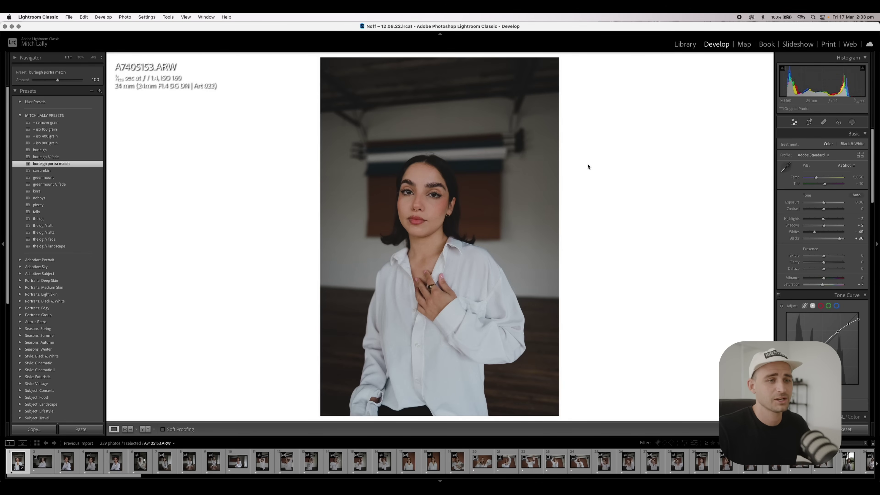
# Raise the first photo's exposure to +0.50 and check the face at close range
pyautogui.moveTo(823, 203); pyautogui.dragTo(824, 204)
pyautogui.moveTo(825, 204); pyautogui.dragTo(826, 204)
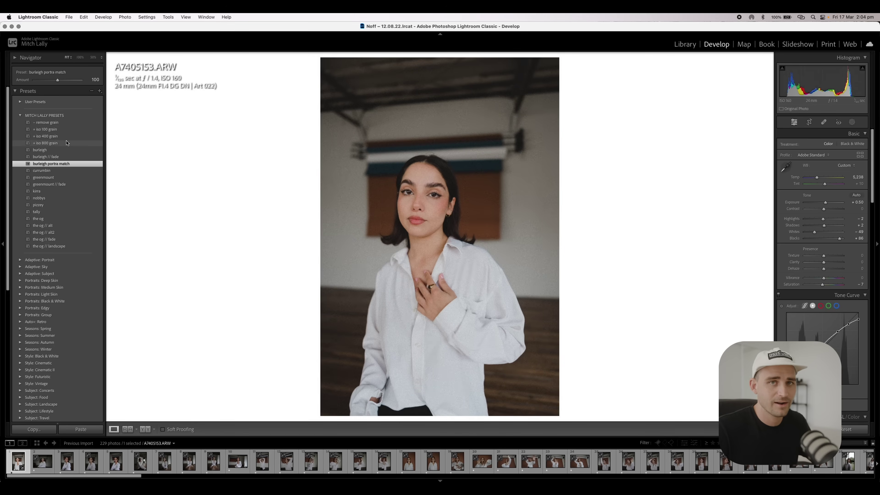
pyautogui.click(436, 210)
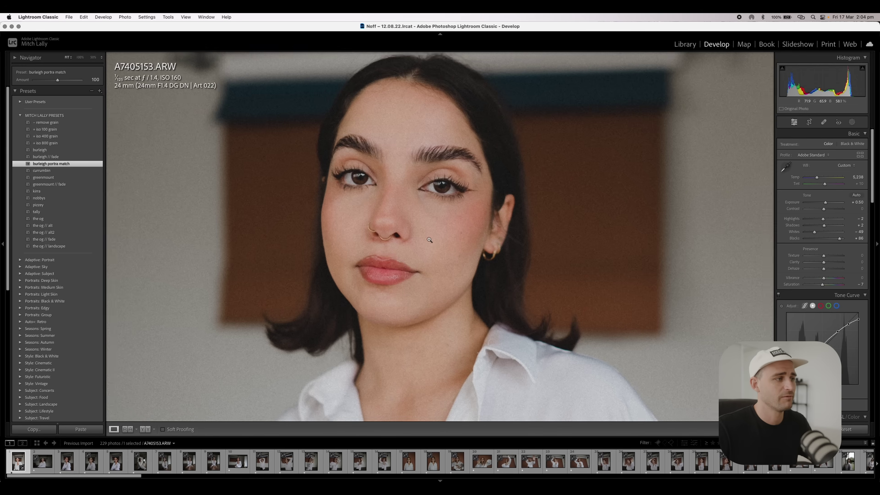
pyautogui.click(473, 218)
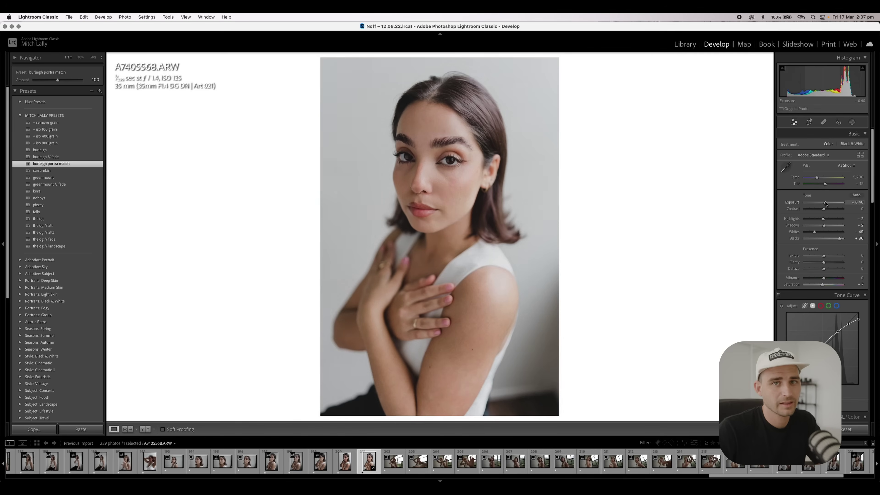
# Try lower blacks on the close-up portrait A7405568.ARW and set its exposure to +0.65
pyautogui.moveTo(825, 203); pyautogui.dragTo(825, 203)
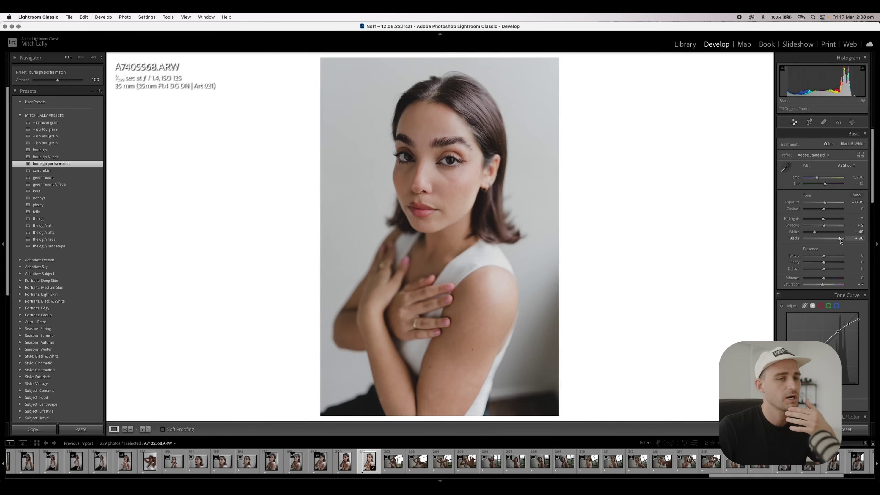
pyautogui.moveTo(840, 239); pyautogui.dragTo(821, 242)
pyautogui.moveTo(825, 202)
pyautogui.mouseDown()
pyautogui.moveTo(834, 210)
pyautogui.moveTo(826, 213)
pyautogui.mouseUp()
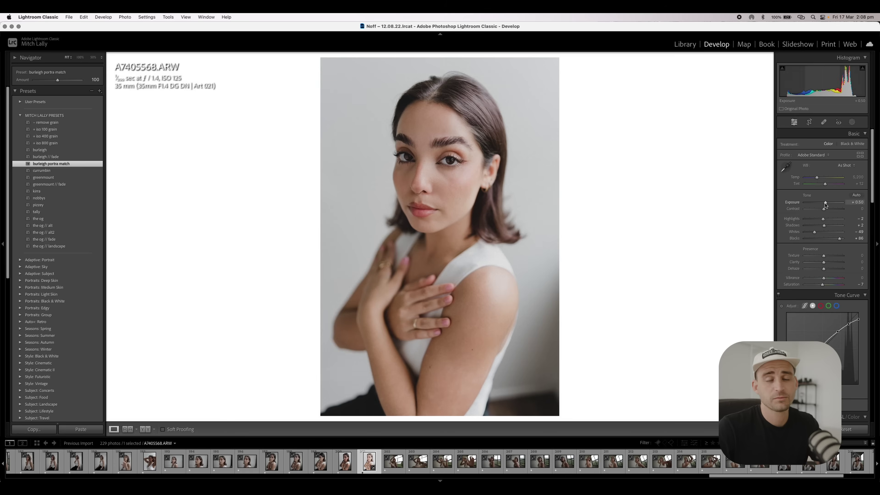
pyautogui.moveTo(825, 205); pyautogui.dragTo(826, 204)
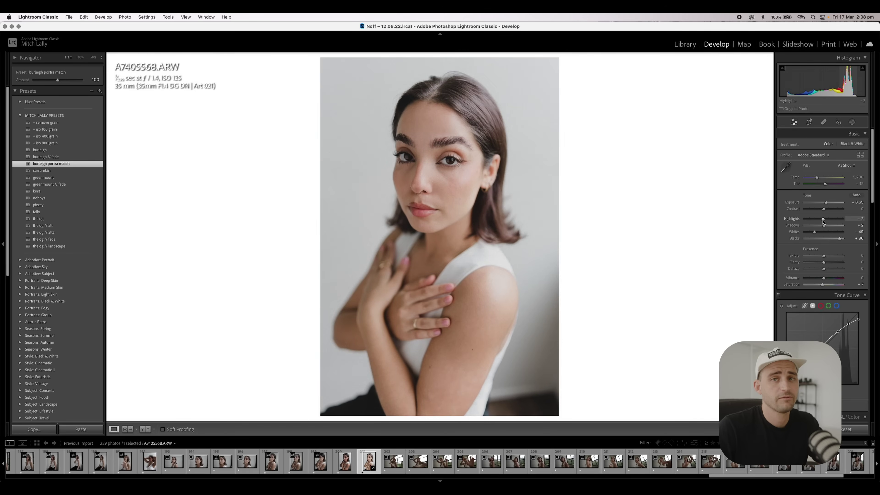
# Lower the portrait's highlights to -20 and warm its white balance temperature to 5,648
pyautogui.moveTo(822, 219); pyautogui.dragTo(801, 221)
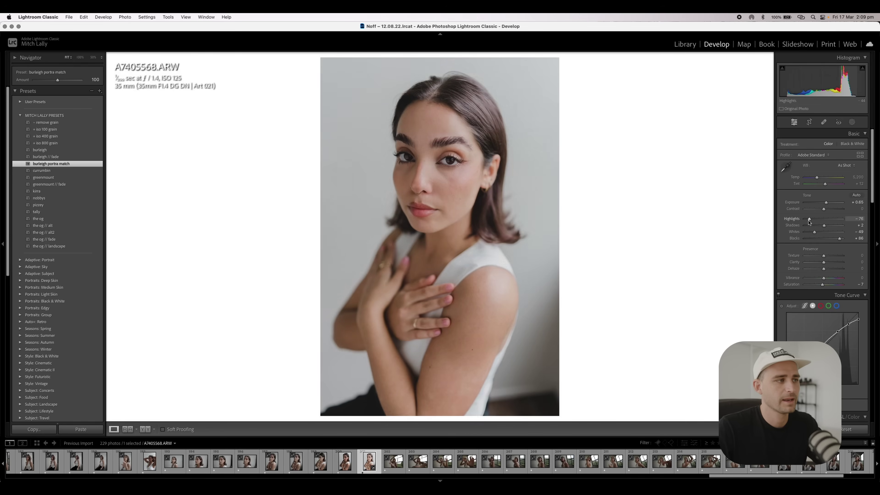
pyautogui.moveTo(804, 222); pyautogui.dragTo(820, 223)
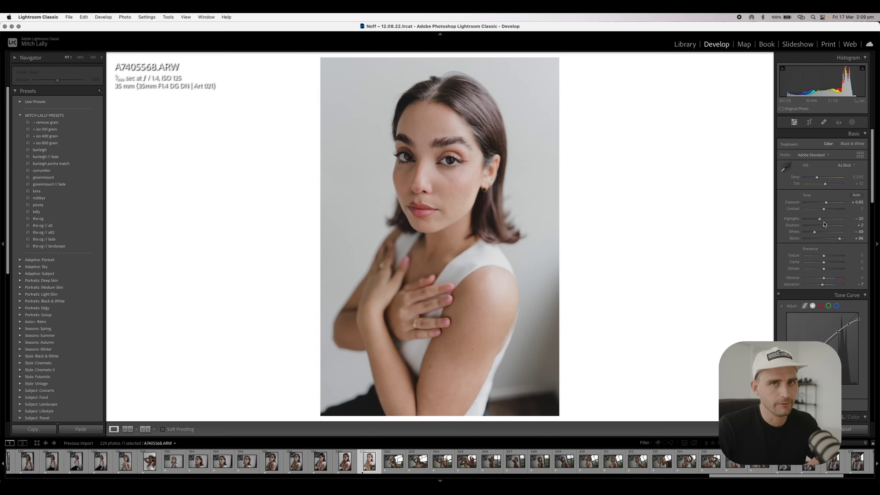
pyautogui.scroll(-5, 821, 221)
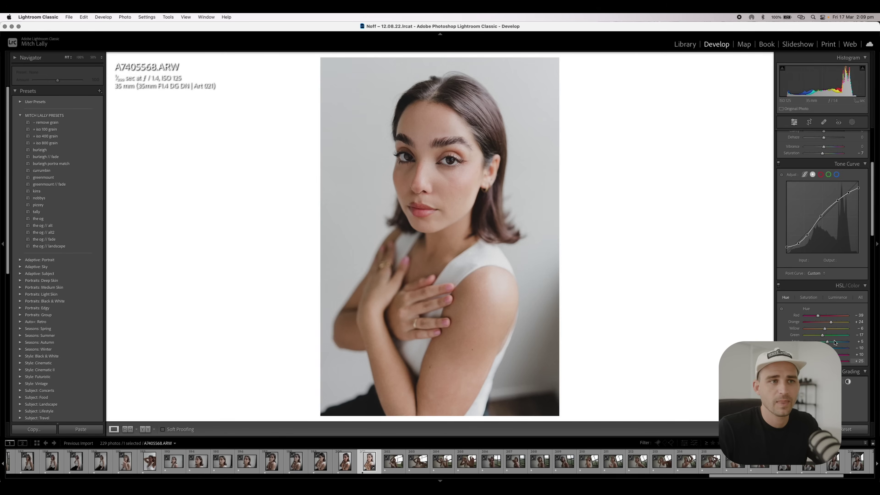
pyautogui.scroll(4, 836, 280)
pyautogui.scroll(1, 836, 279)
pyautogui.scroll(2, 836, 273)
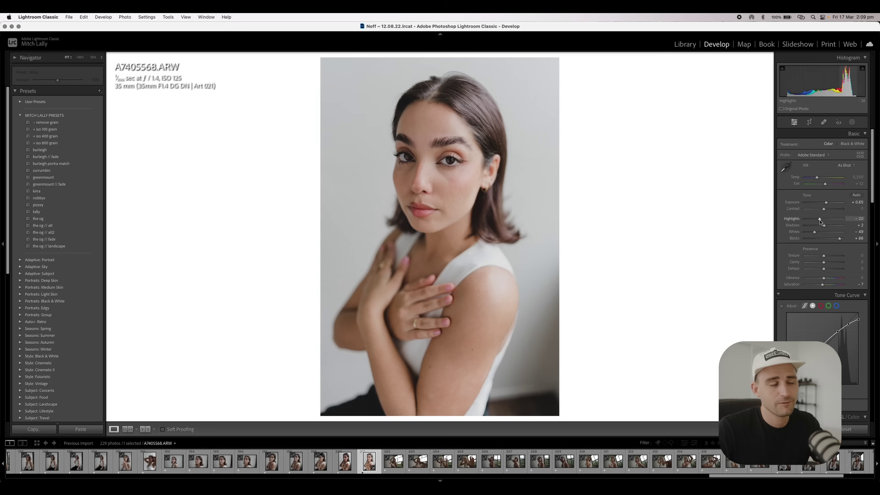
pyautogui.moveTo(816, 177); pyautogui.dragTo(819, 177)
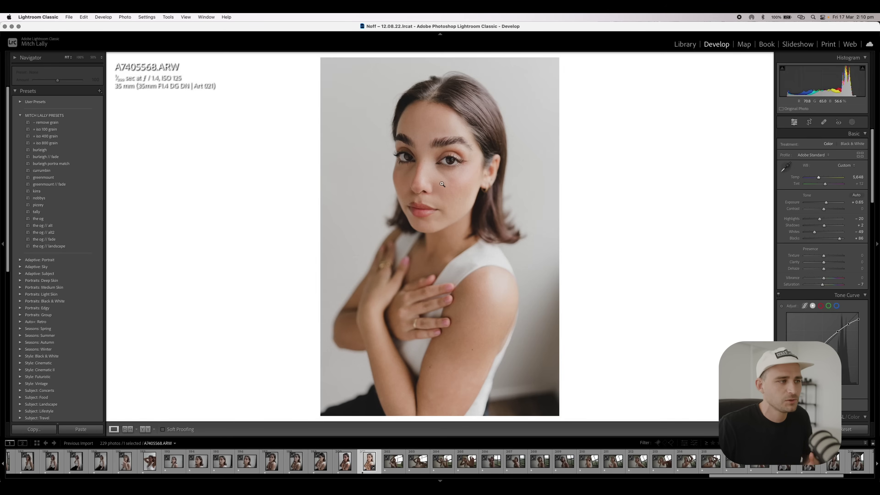
# Inspect the skin on the woman's face at close range for blemishes, comparing it with the full portrait
pyautogui.click(449, 190)
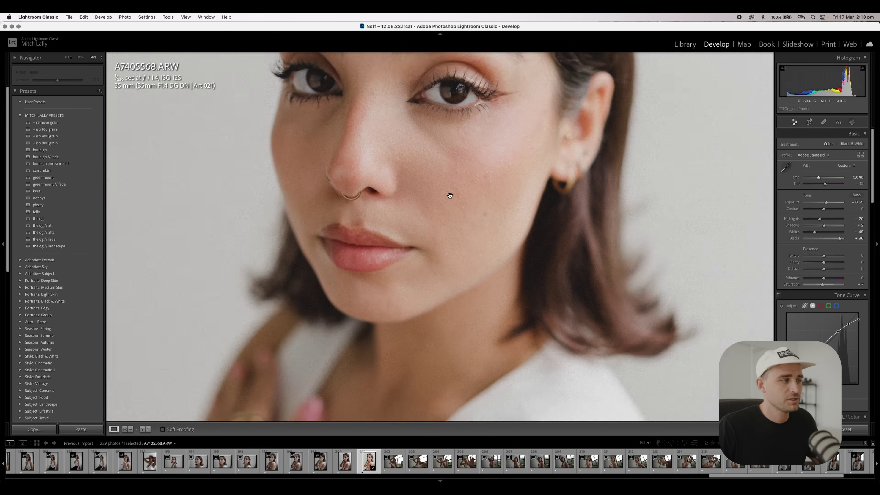
pyautogui.moveTo(453, 193); pyautogui.dragTo(437, 216)
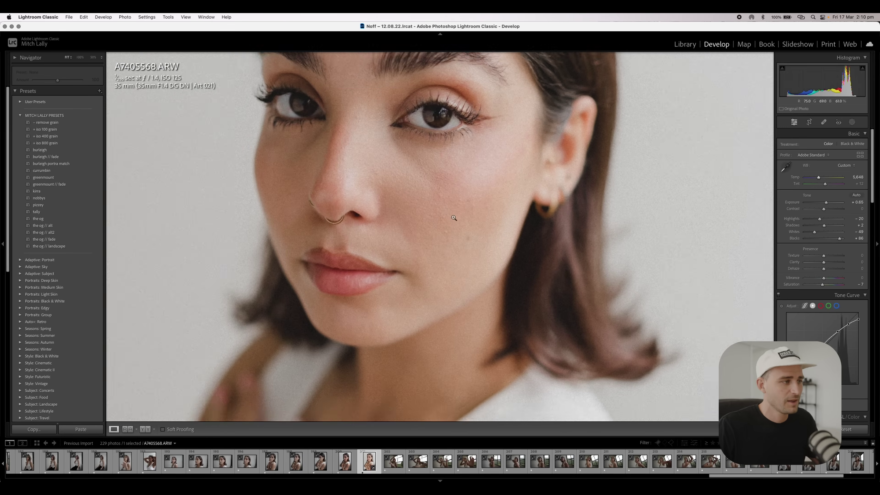
pyautogui.click(442, 200)
pyautogui.click(446, 185)
pyautogui.click(446, 185)
pyautogui.click(495, 207)
pyautogui.click(495, 207)
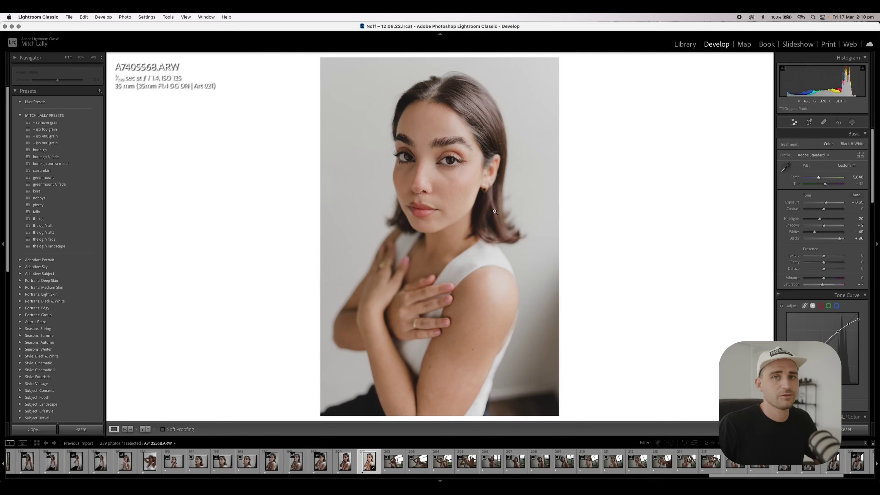
# Remove the small blemishes on the cheek and nose bridge with the healing tool's remove mode at size 29, and return to the full portrait
pyautogui.click(495, 207)
pyautogui.click(825, 122)
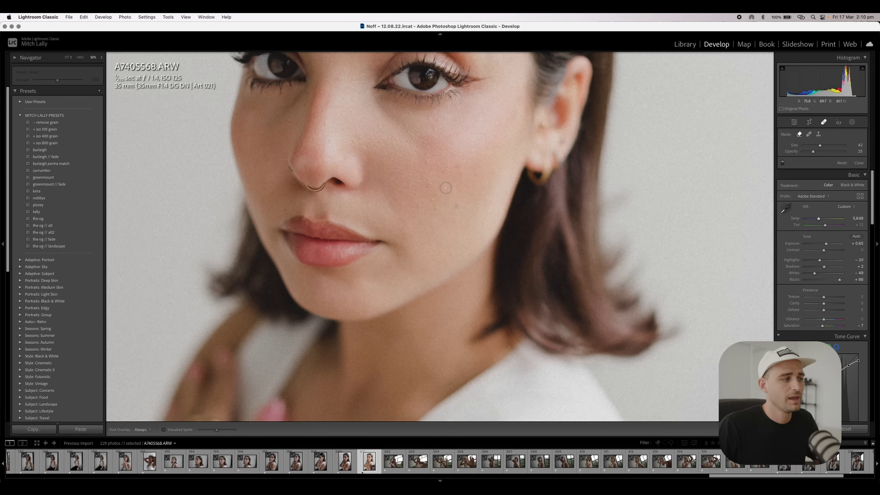
pyautogui.click(433, 198)
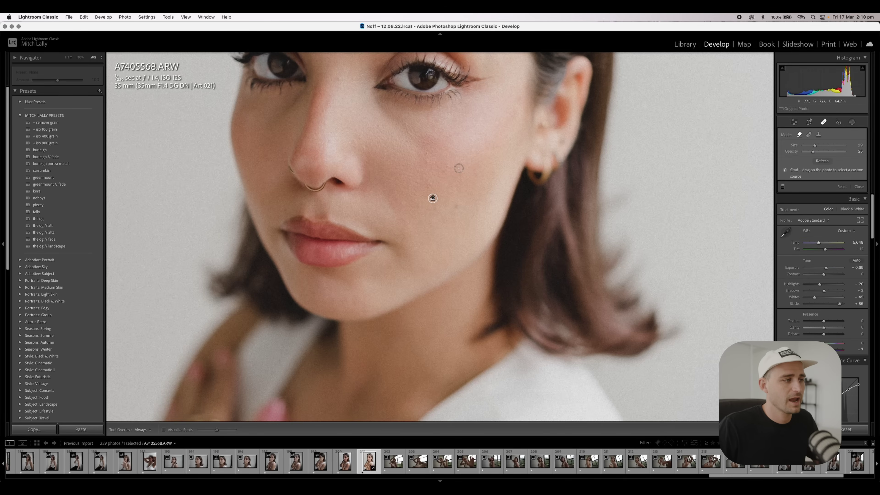
pyautogui.click(425, 153)
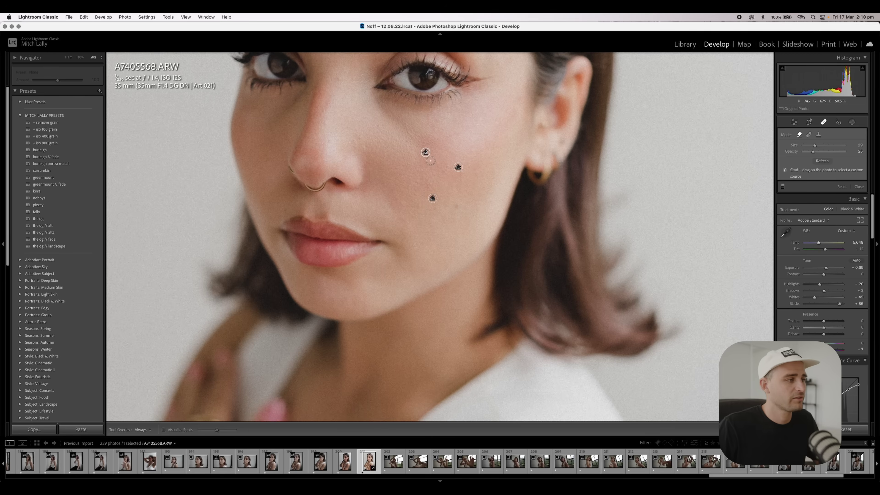
pyautogui.click(429, 161)
pyautogui.click(339, 79)
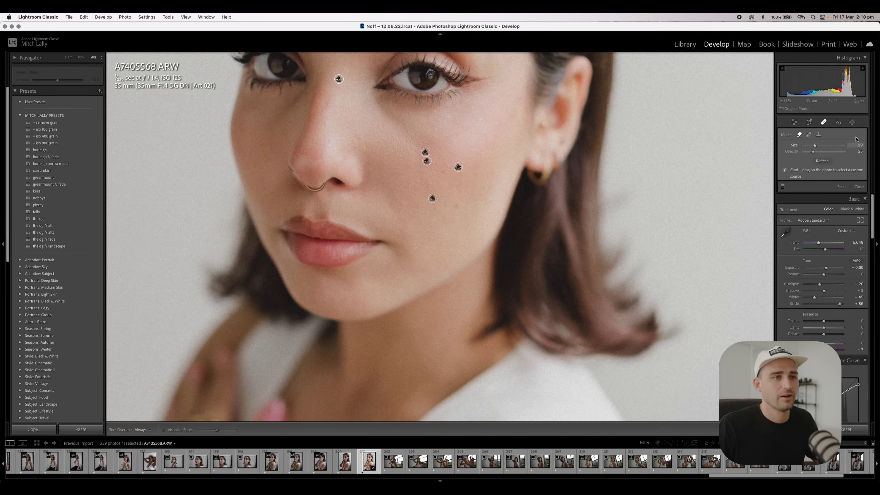
pyautogui.click(823, 122)
pyautogui.click(457, 125)
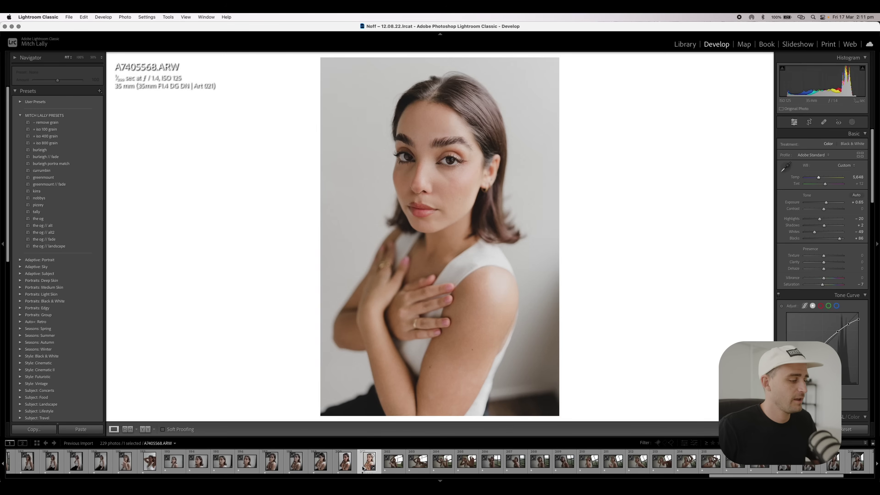
# Send A7405568.ARW from Lightroom Classic to Adobe Photoshop 2023 for further retouching
pyautogui.rightClick(368, 464)
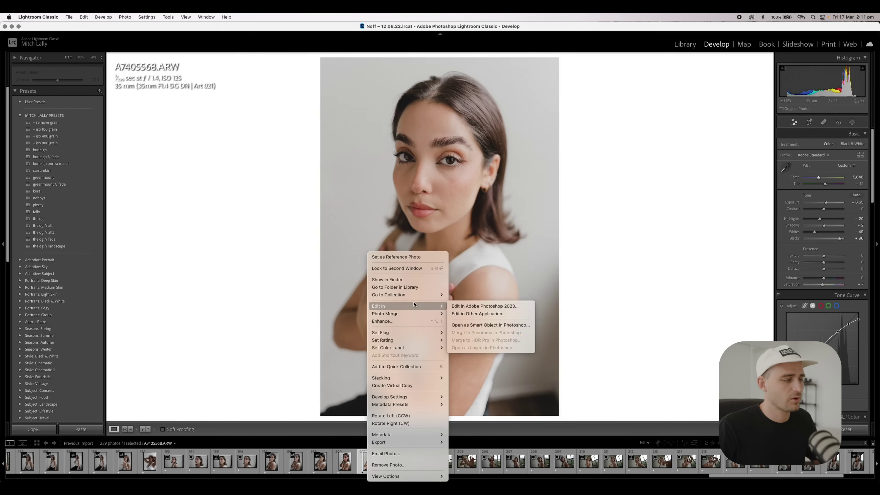
pyautogui.moveTo(431, 306)
pyautogui.click(466, 306)
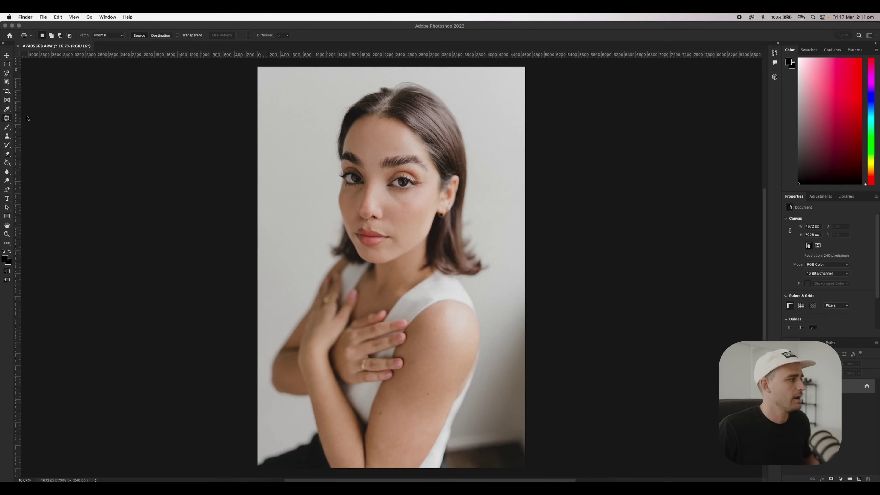
# Retouch a small area in the middle of the forehead with the Patch tool and clear the selection
pyautogui.rightClick(7, 119)
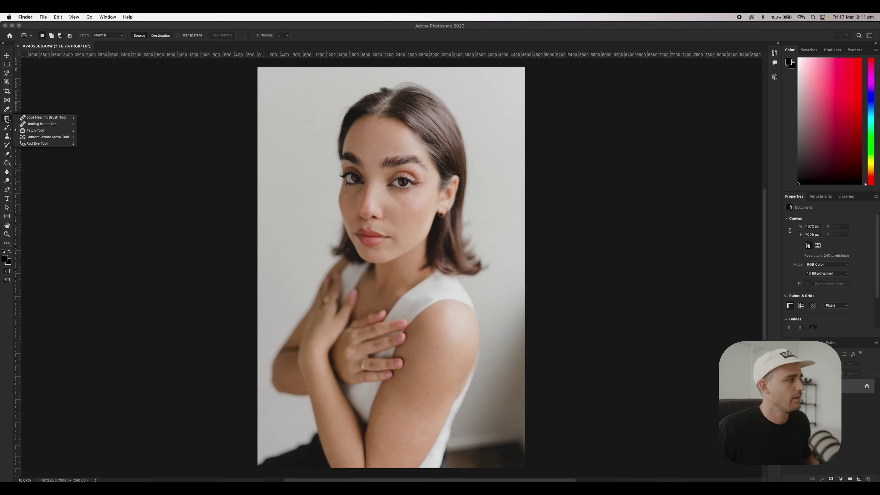
pyautogui.click(35, 130)
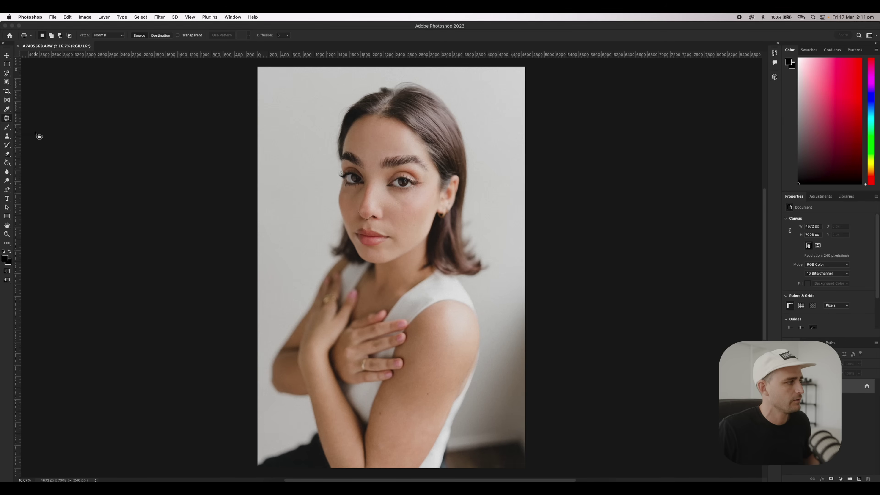
pyautogui.scroll(5, 396, 157)
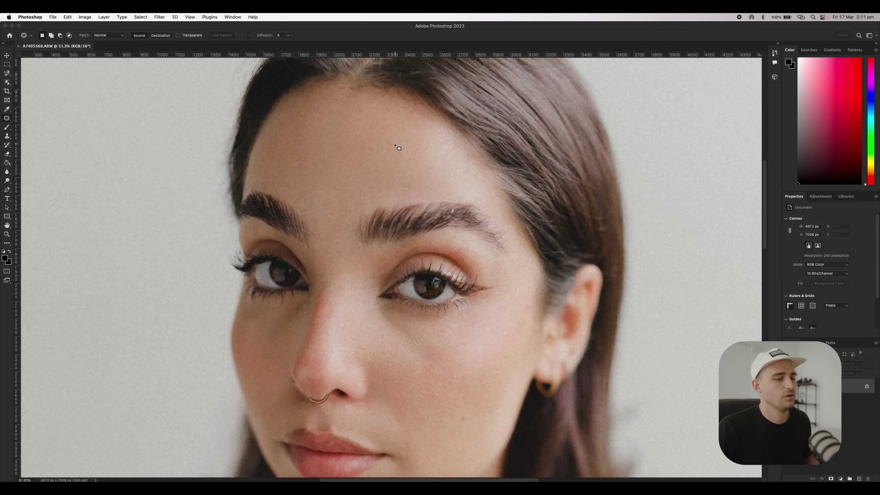
pyautogui.moveTo(384, 140)
pyautogui.mouseDown()
pyautogui.moveTo(357, 142)
pyautogui.moveTo(359, 149)
pyautogui.moveTo(384, 152)
pyautogui.moveTo(383, 141)
pyautogui.moveTo(353, 168)
pyautogui.mouseUp()
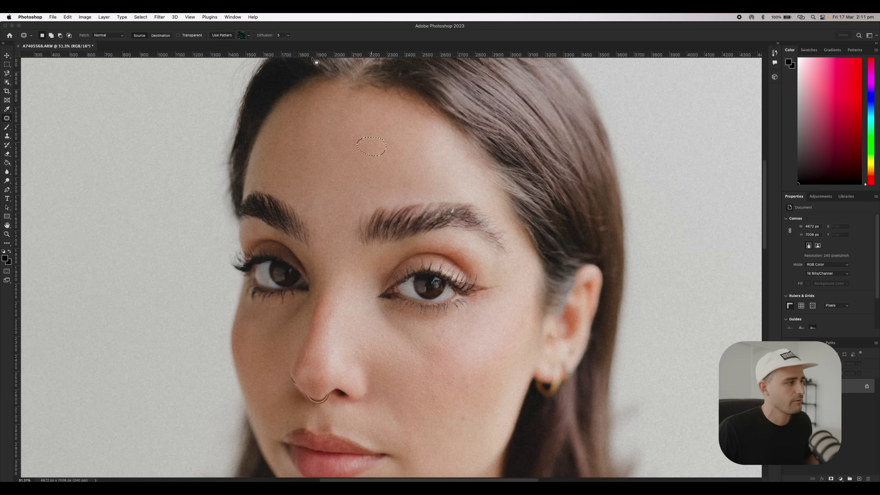
pyautogui.press('super+d')
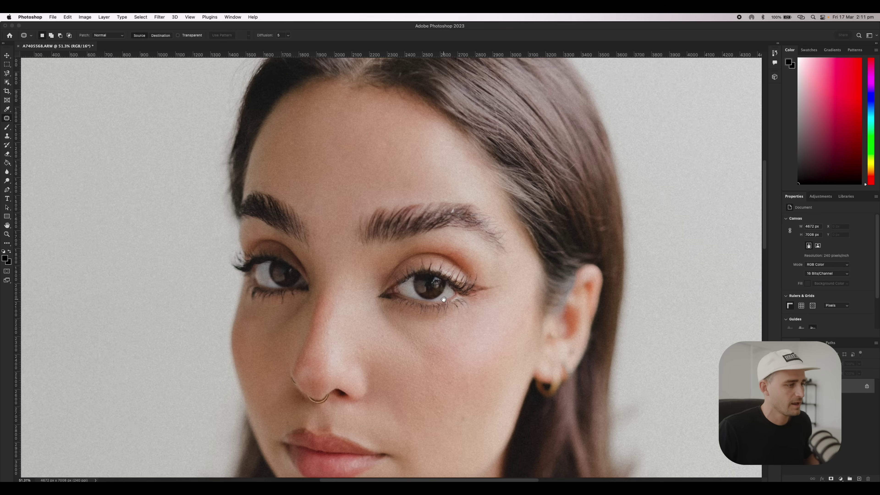
# Patch the dark spot on the lower cheek below the earring-side eye, and outline an area on the opposite cheek beside the nose
pyautogui.scroll(-5, 439, 304)
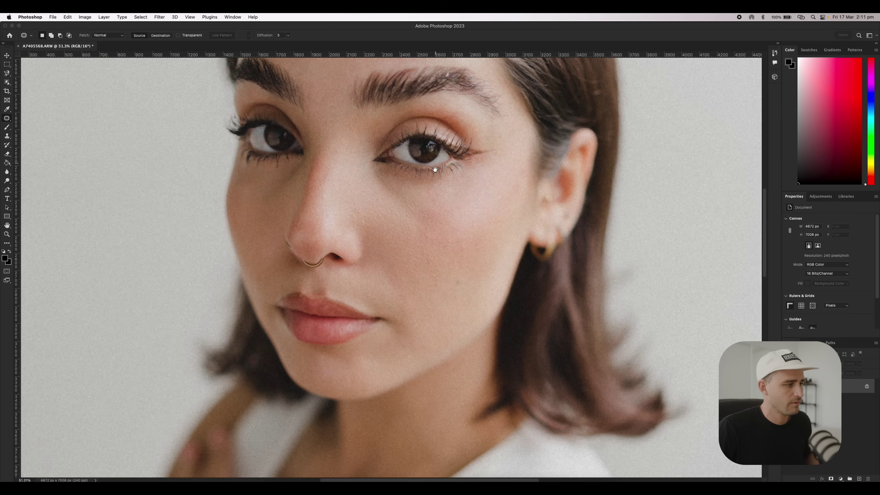
pyautogui.moveTo(453, 275); pyautogui.dragTo(456, 277)
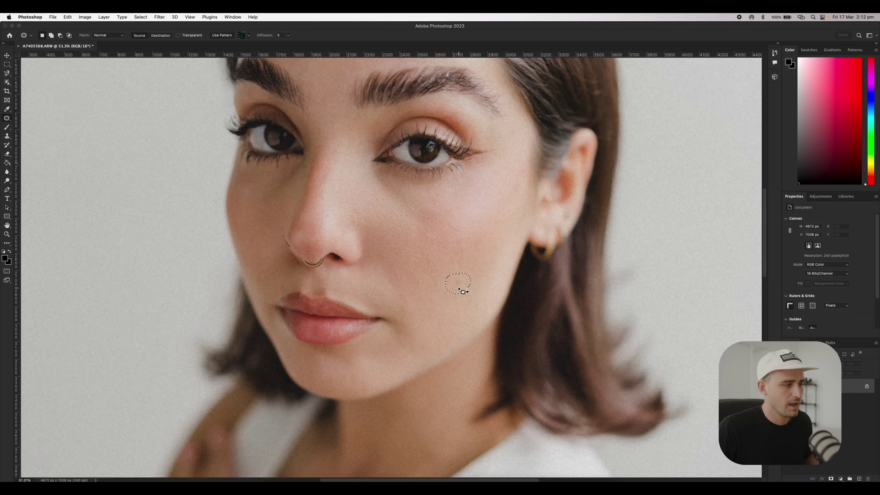
pyautogui.press('super+d')
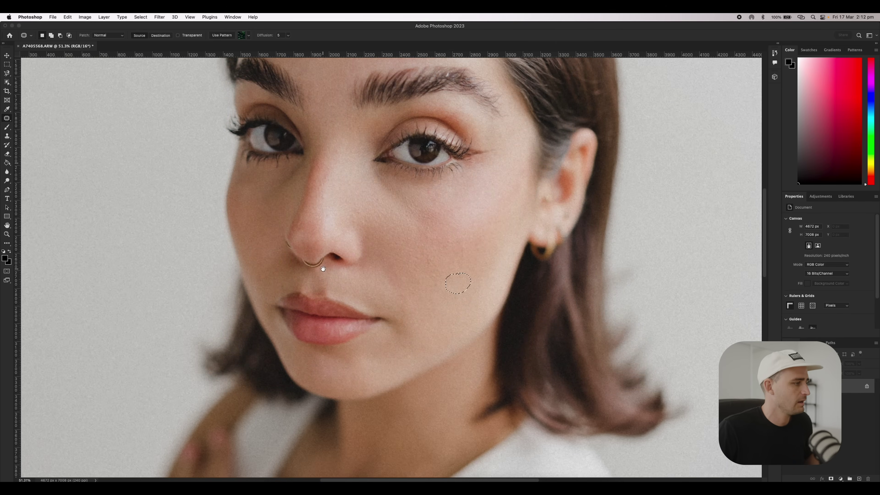
pyautogui.hscroll(-3, 333, 271)
pyautogui.moveTo(303, 251); pyautogui.dragTo(302, 251)
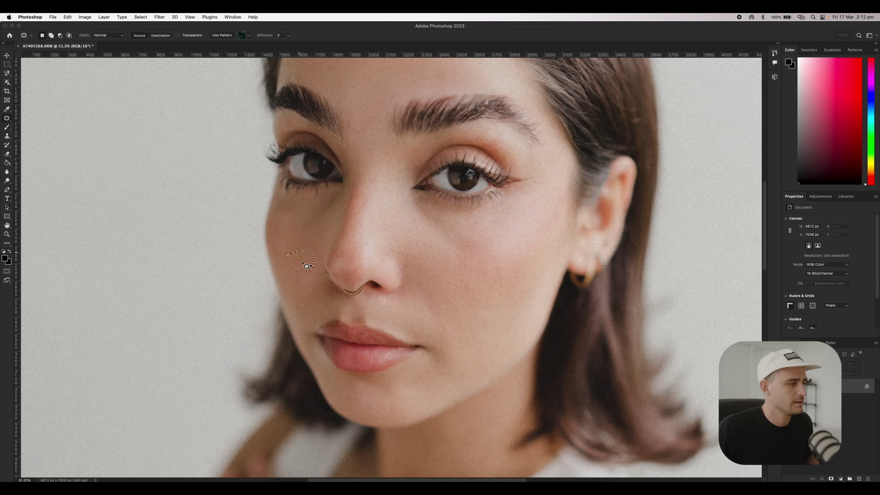
# Patch the remaining small marks on the cheek and nose, clear the selection, and review the whole retouched portrait
pyautogui.moveTo(423, 231)
pyautogui.mouseDown()
pyautogui.moveTo(411, 231)
pyautogui.moveTo(421, 255)
pyautogui.mouseUp()
pyautogui.press('super+d')
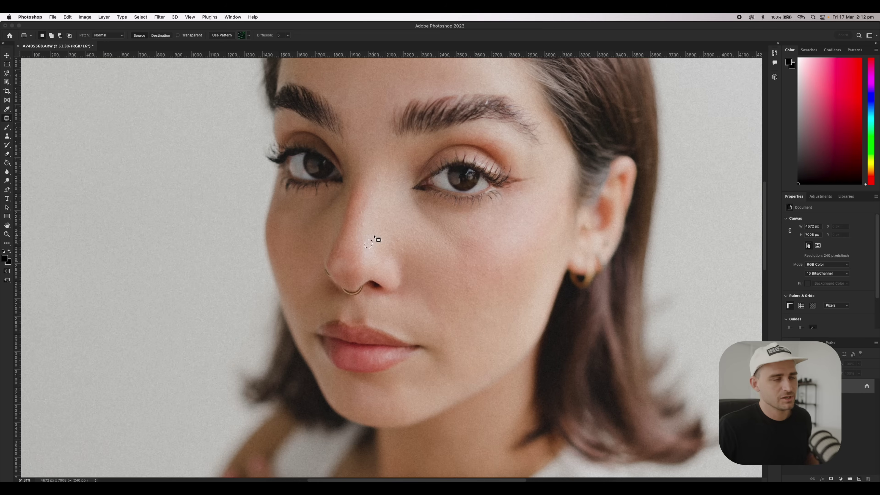
pyautogui.press('super+d')
pyautogui.hscroll(2, 445, 262)
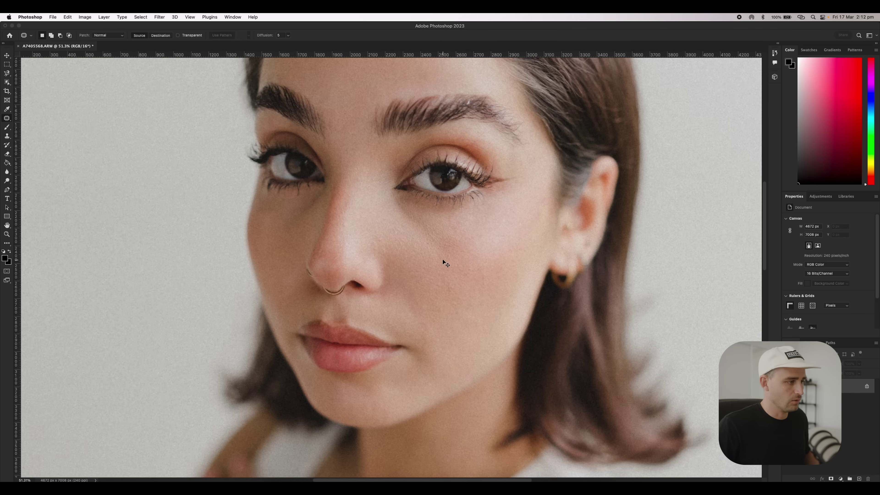
pyautogui.scroll(-3, 445, 262)
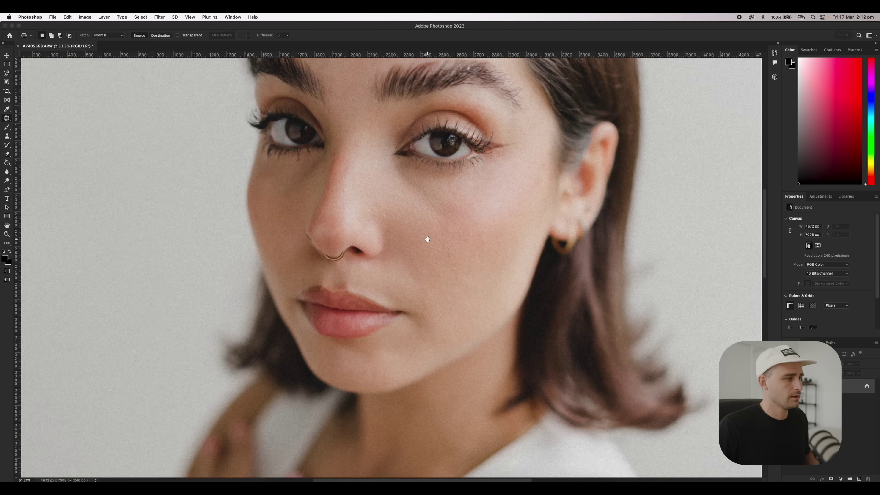
pyautogui.hscroll(2, 412, 262)
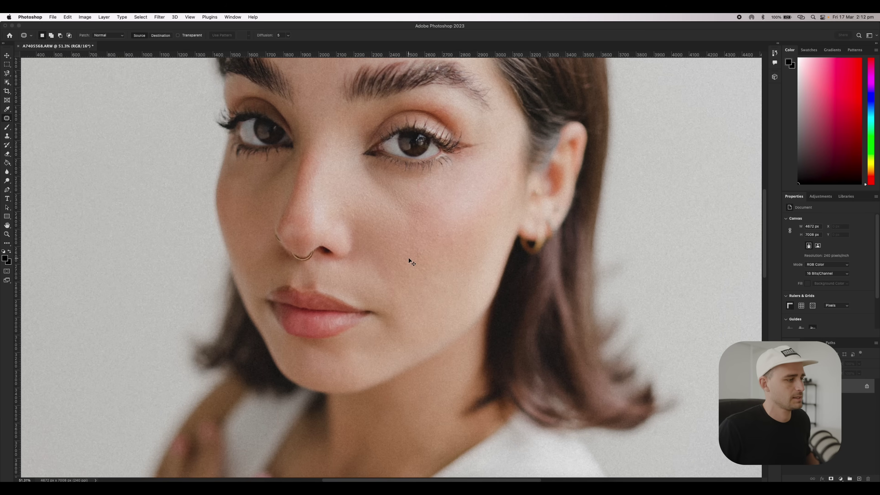
pyautogui.scroll(-6, 412, 262)
pyautogui.scroll(-2, 304, 143)
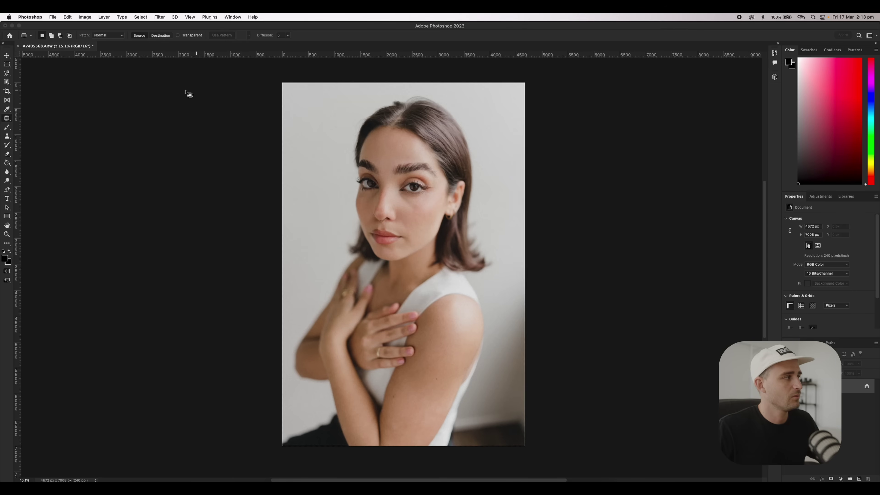
# Close the retouched portrait A7405568.ARW, saving its changes back to Lightroom Classic
pyautogui.click(5, 26)
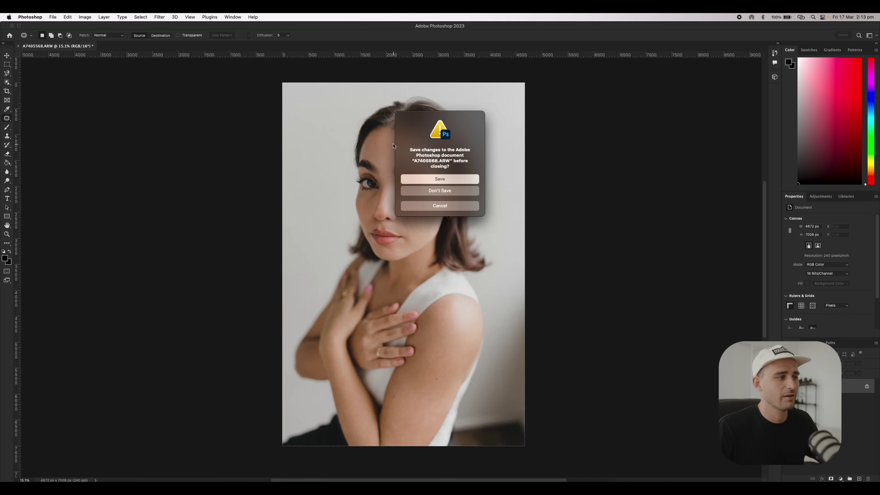
pyautogui.click(449, 179)
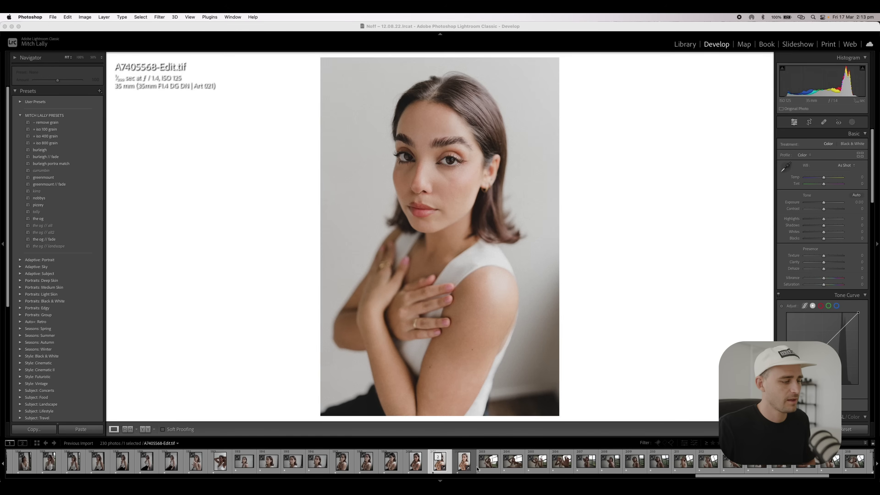
# Filter the filmstrip to photos rated one star or higher and remove the star rating from the unretouched original A7405568.ARW
pyautogui.click(463, 465)
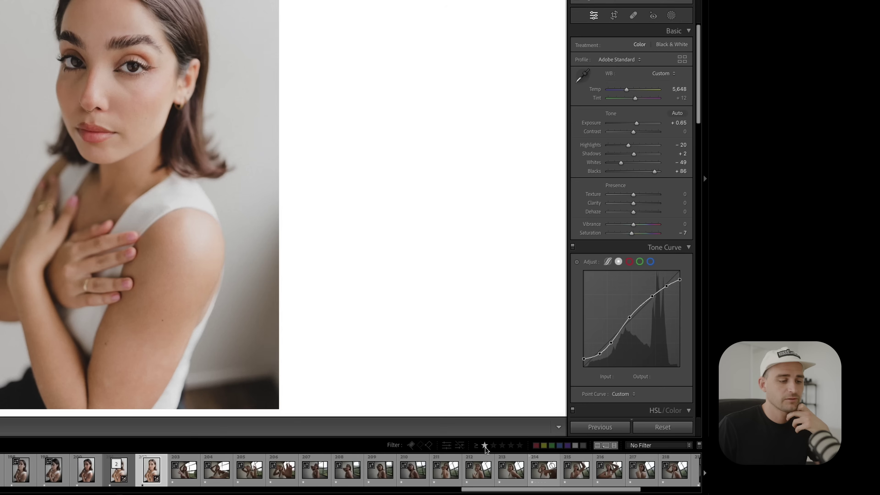
pyautogui.click(484, 445)
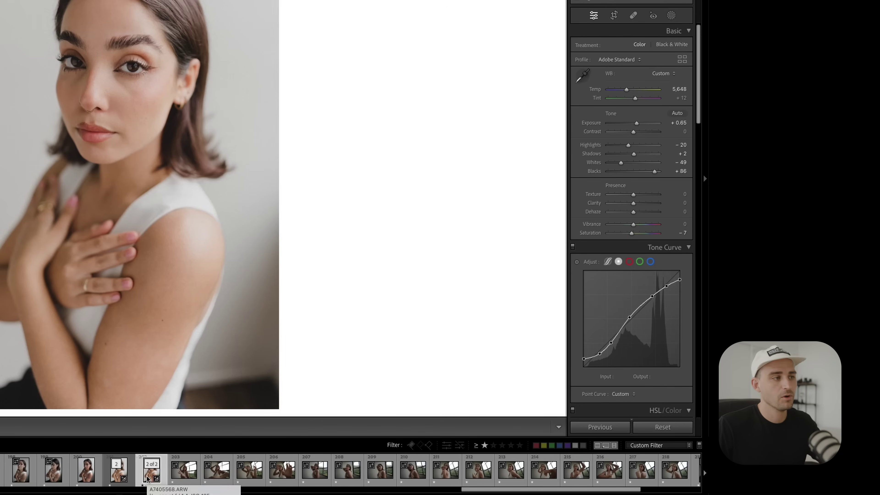
pyautogui.press('0')
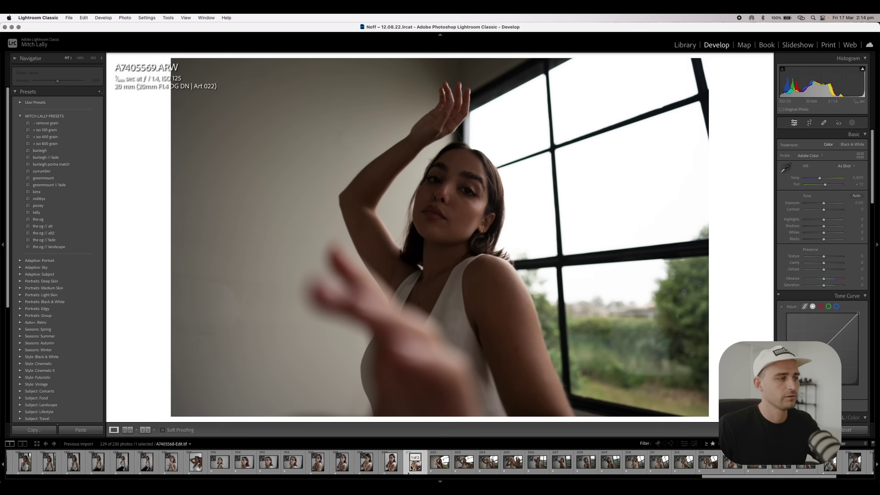
# Select all the filtered photos from the start of the filmstrip and open the export settings for them
pyautogui.click(84, 477)
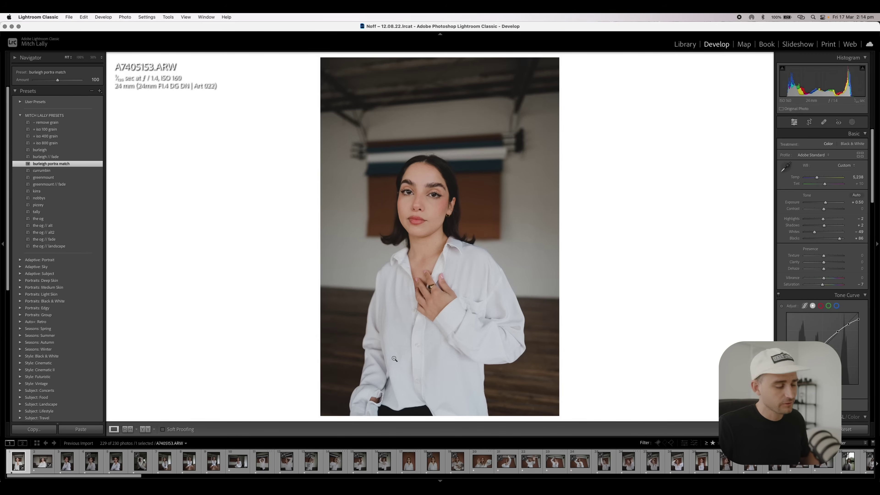
pyautogui.press('super+a')
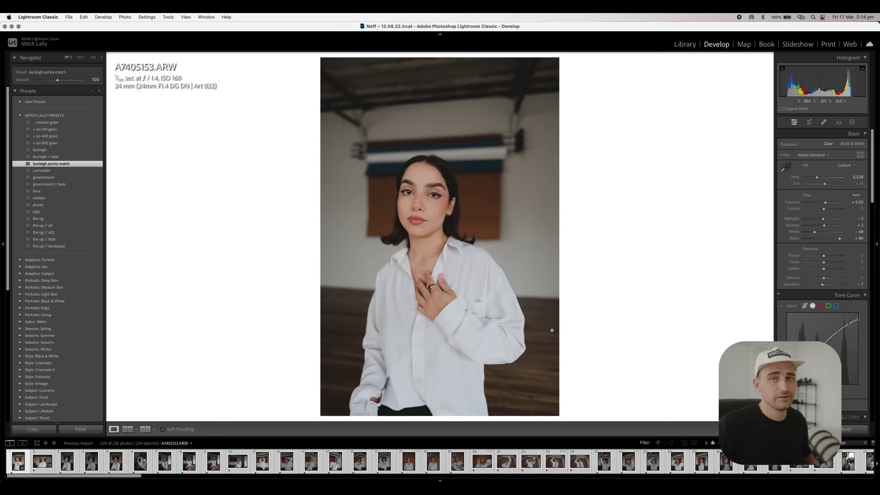
pyautogui.rightClick(458, 464)
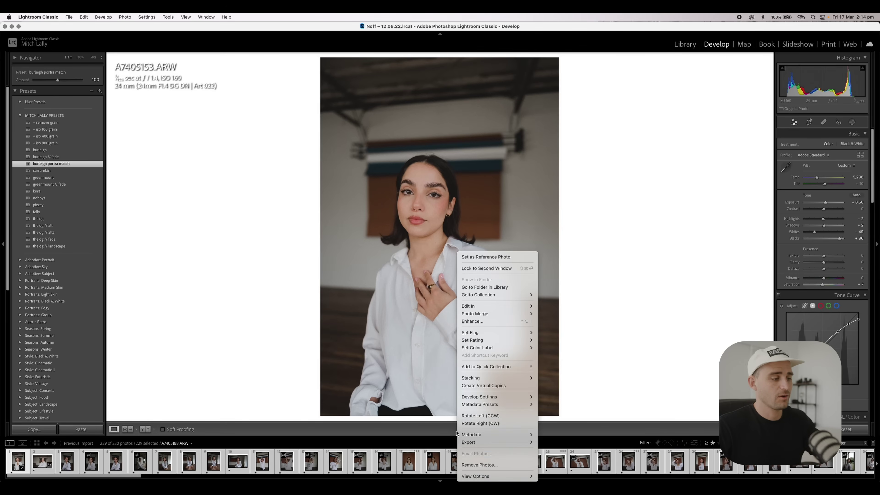
pyautogui.moveTo(506, 442)
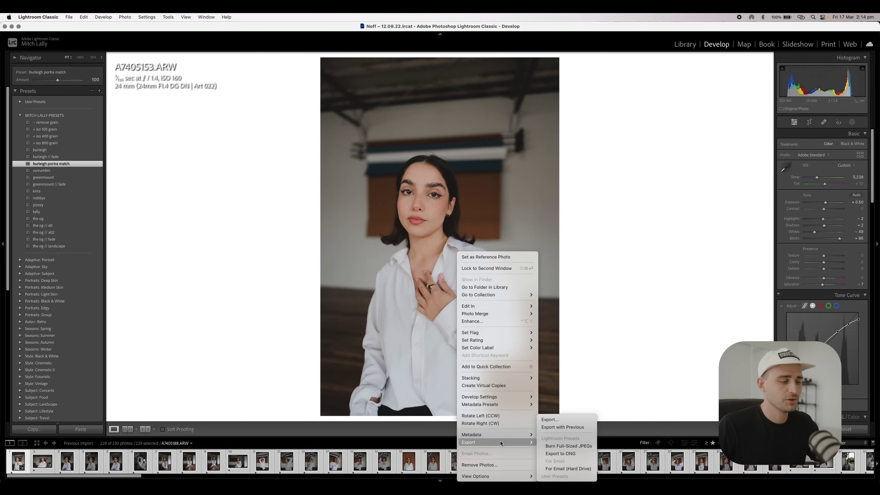
pyautogui.click(562, 424)
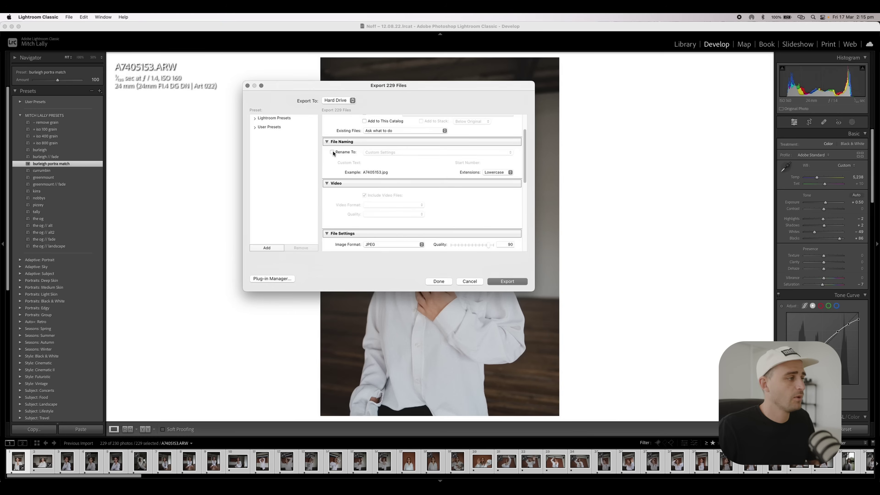
# Turn on renaming for the exported files with a custom template of Noff-Studio- followed by Sequence # (1)
pyautogui.click(332, 152)
pyautogui.click(408, 153)
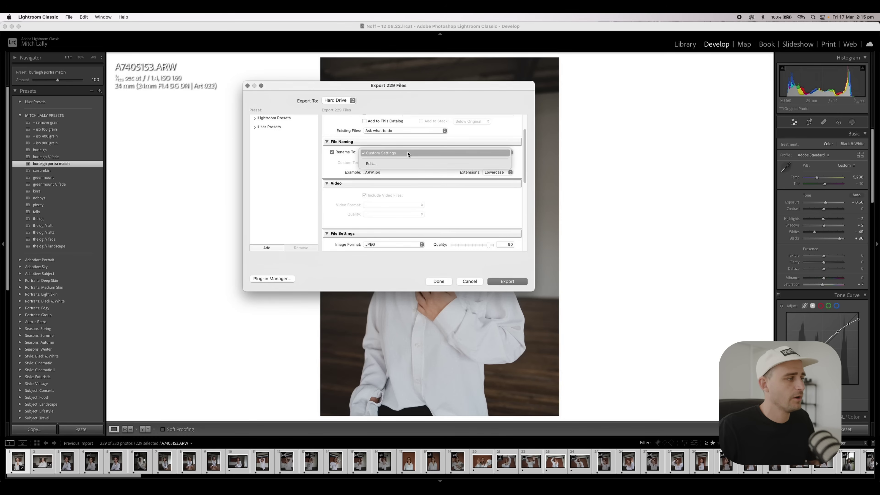
pyautogui.click(401, 164)
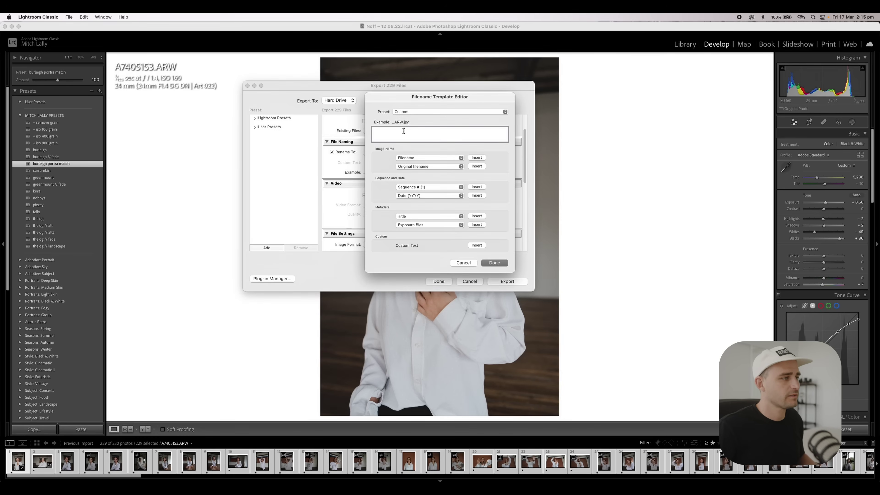
pyautogui.write('Noff-Studio-')
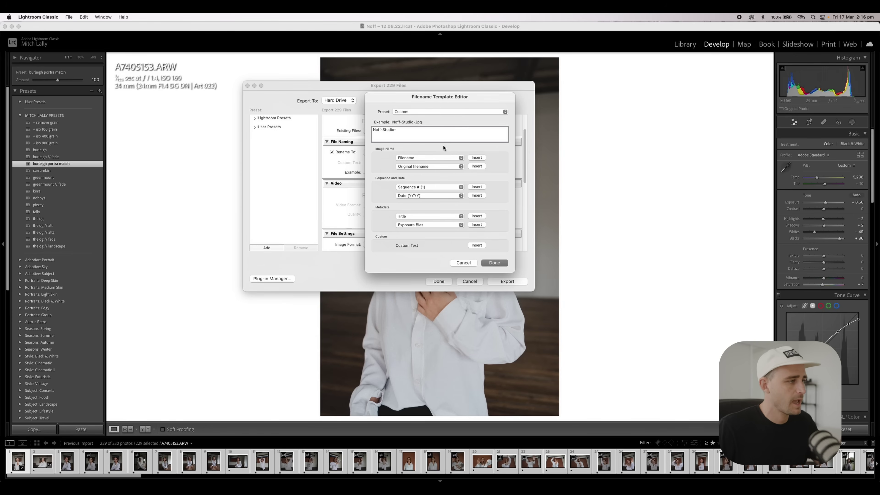
pyautogui.click(479, 188)
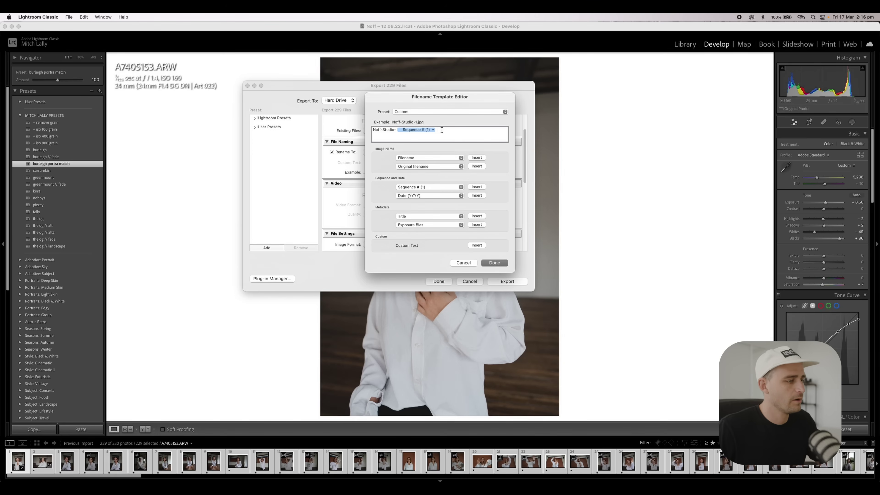
pyautogui.click(496, 262)
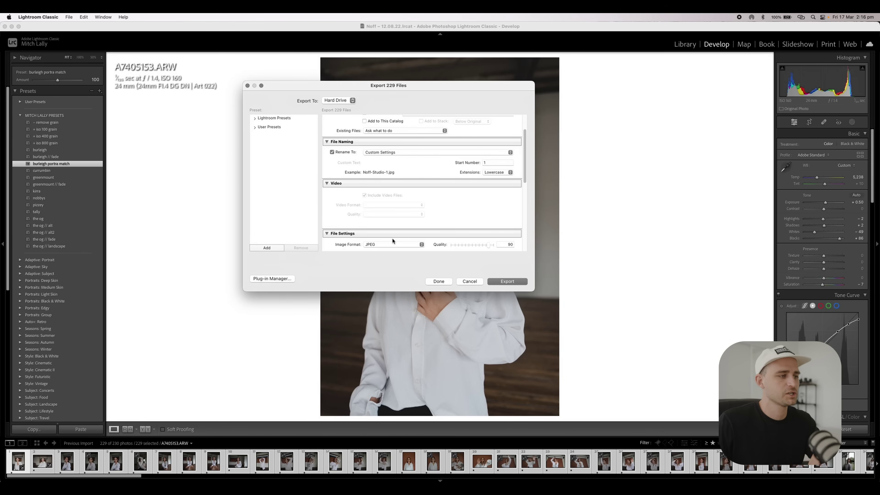
# Set the JPEG quality to 100, review the remaining export settings, and export the full-size photos
pyautogui.scroll(-2, 476, 201)
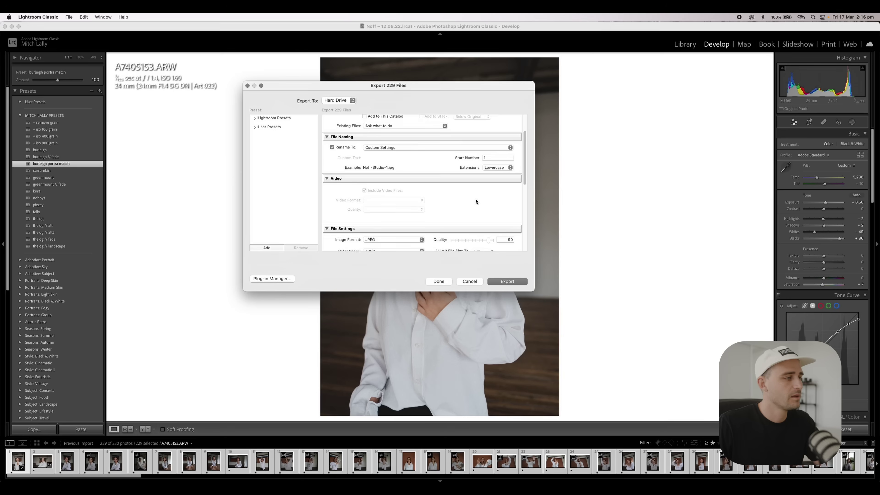
pyautogui.scroll(-3, 475, 201)
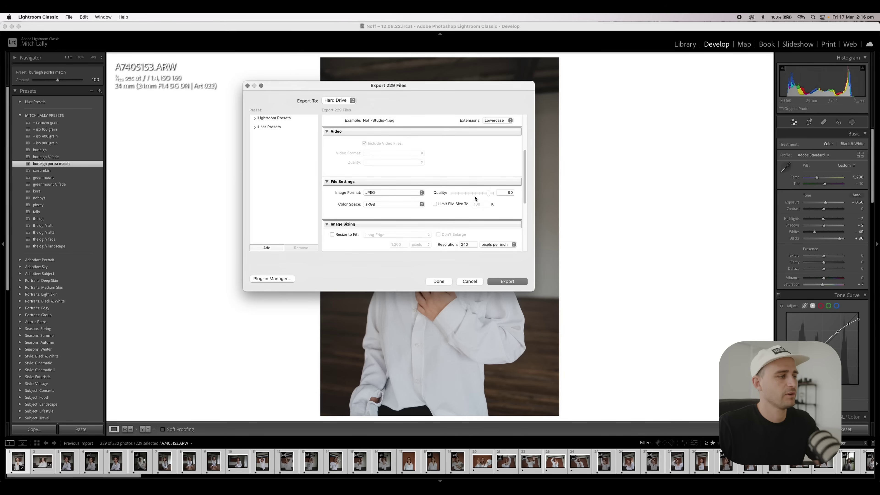
pyautogui.scroll(-4, 475, 198)
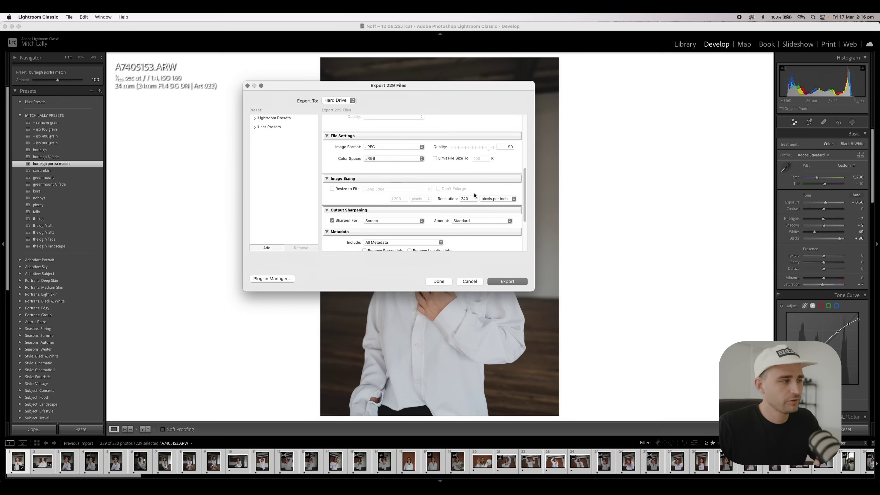
pyautogui.scroll(-1, 474, 195)
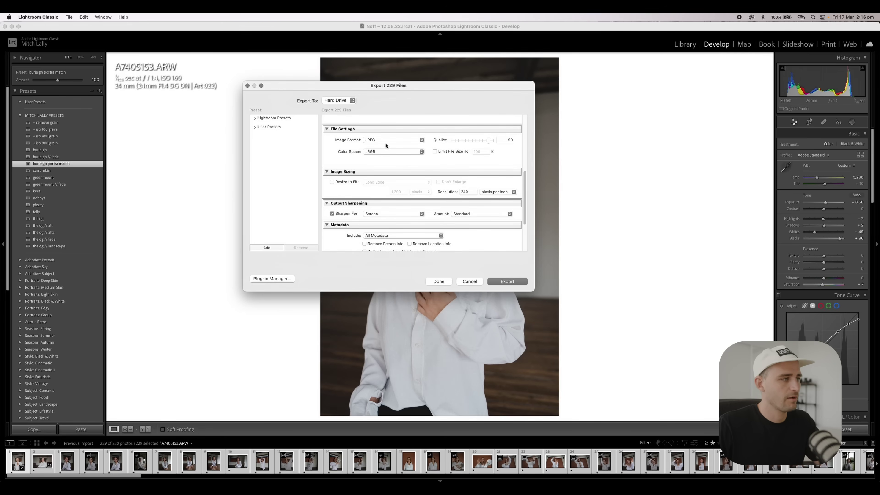
pyautogui.moveTo(486, 145); pyautogui.dragTo(495, 141)
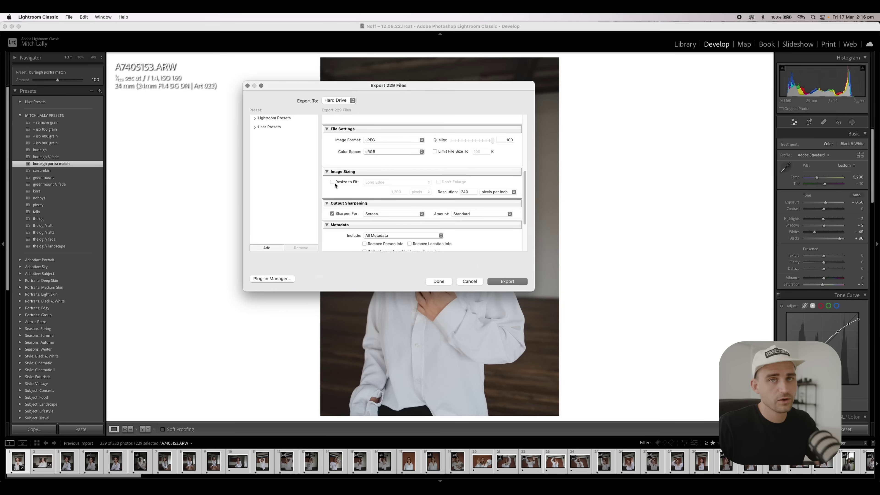
pyautogui.scroll(-4, 348, 184)
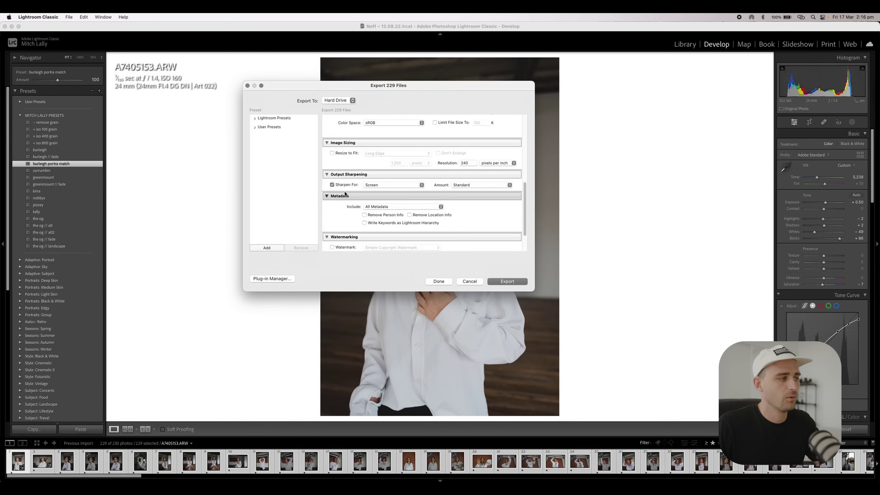
pyautogui.scroll(-5, 384, 187)
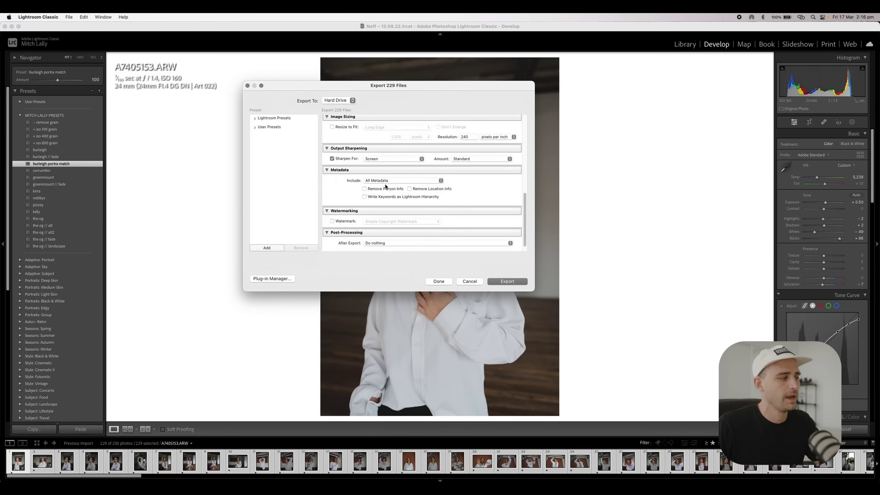
pyautogui.click(507, 282)
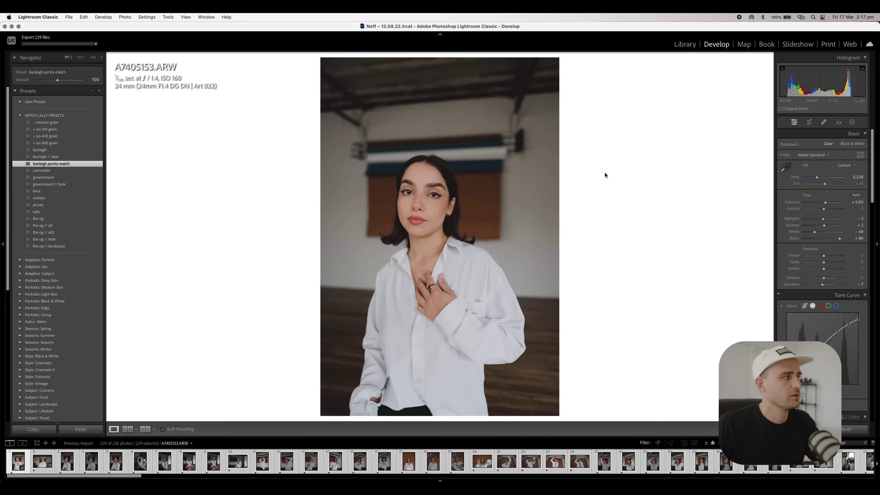
# Set up a second export of the same photos with the filename template Noff-Studio-S- followed by Sequence # (1)
pyautogui.rightClick(482, 463)
pyautogui.moveTo(526, 443)
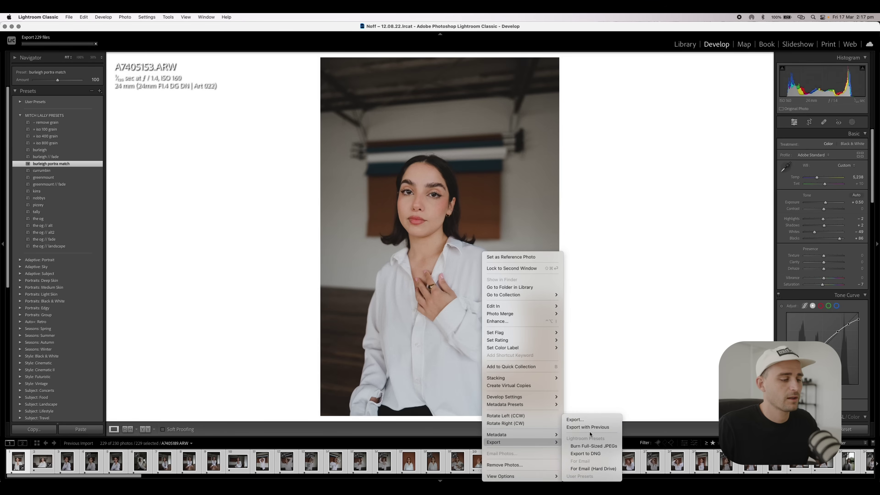
pyautogui.click(598, 418)
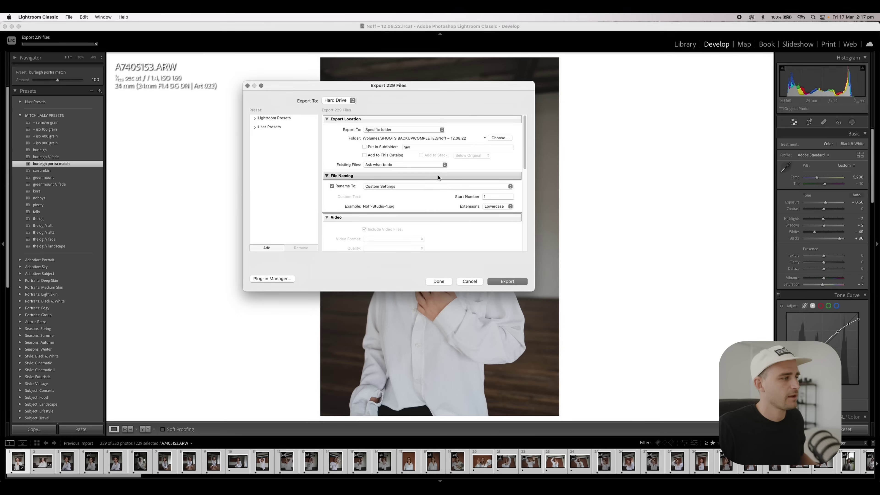
pyautogui.click(398, 186)
pyautogui.click(403, 197)
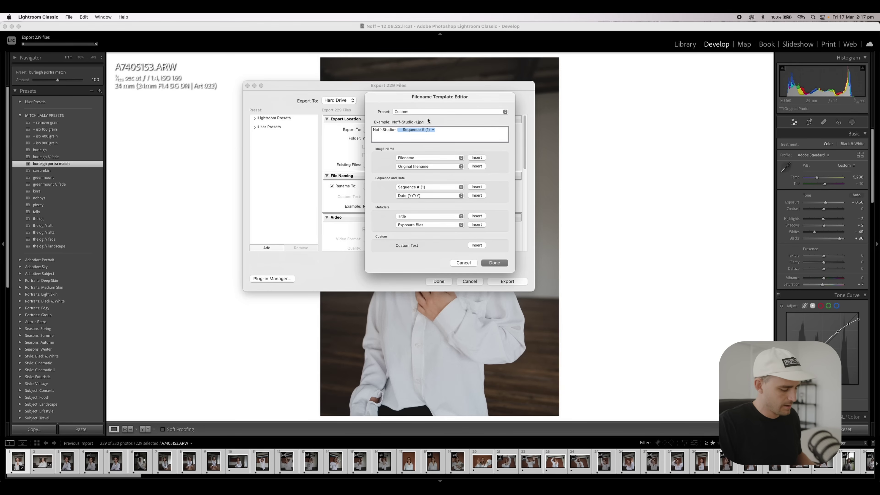
pyautogui.write('S-S')
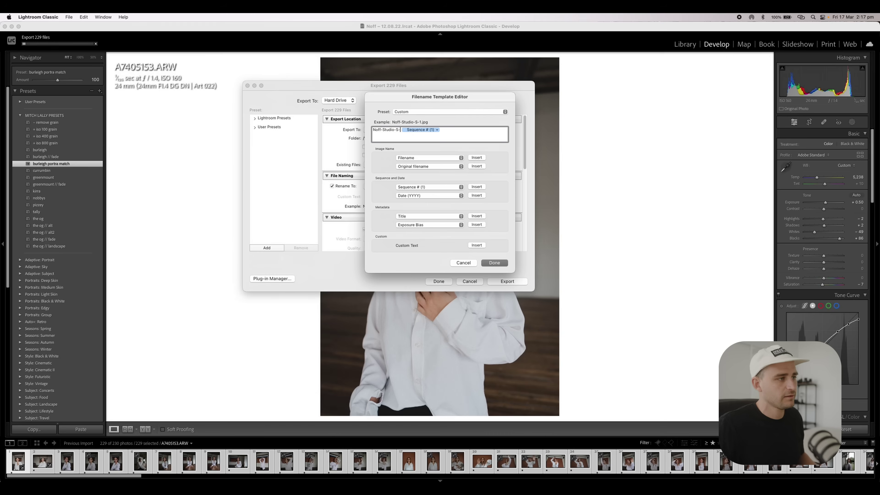
pyautogui.click(494, 263)
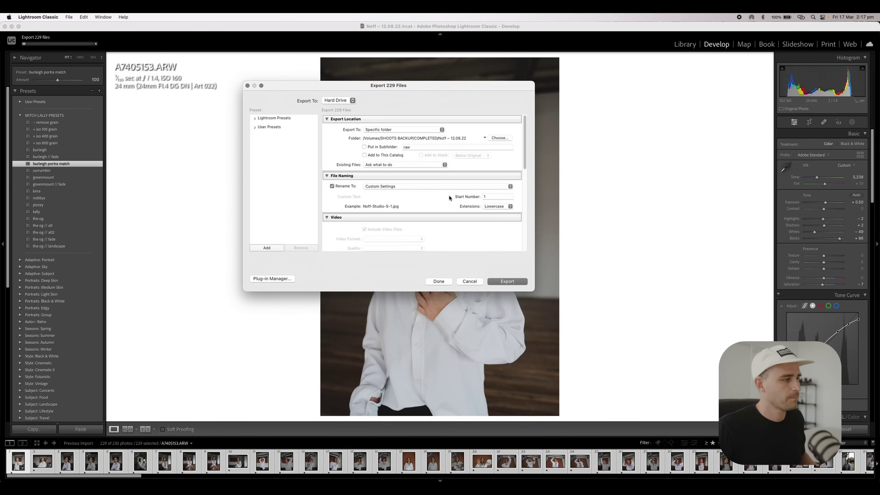
# Set the JPEG quality to 90 and resize the exported images to fit a long edge of 1,200 pixels
pyautogui.scroll(-5, 423, 200)
pyautogui.scroll(-3, 428, 205)
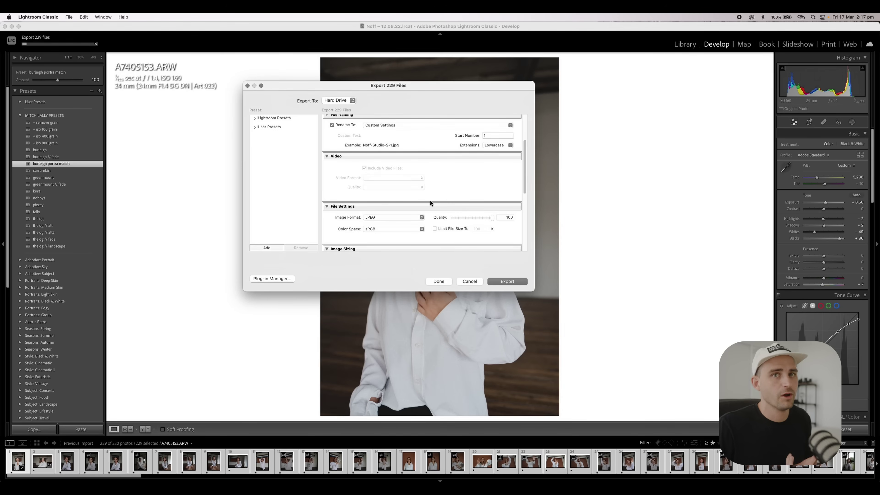
pyautogui.scroll(-1, 431, 203)
pyautogui.scroll(-2, 431, 204)
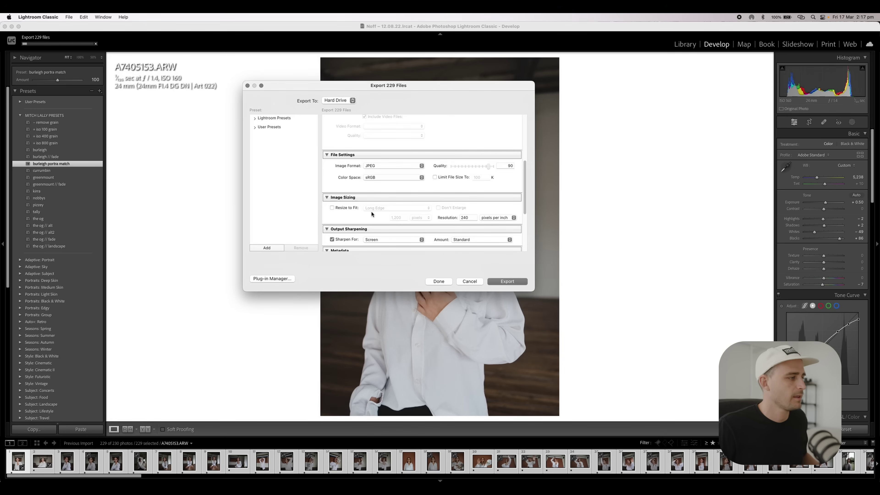
pyautogui.click(344, 209)
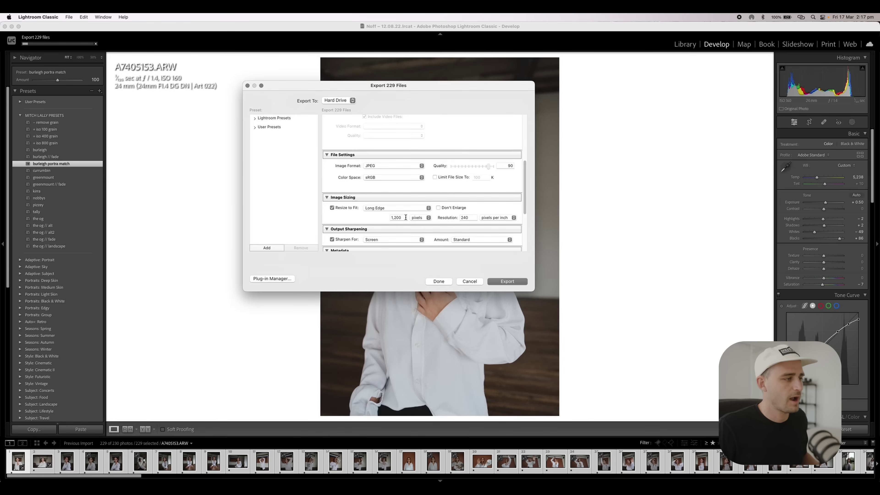
pyautogui.click(406, 217)
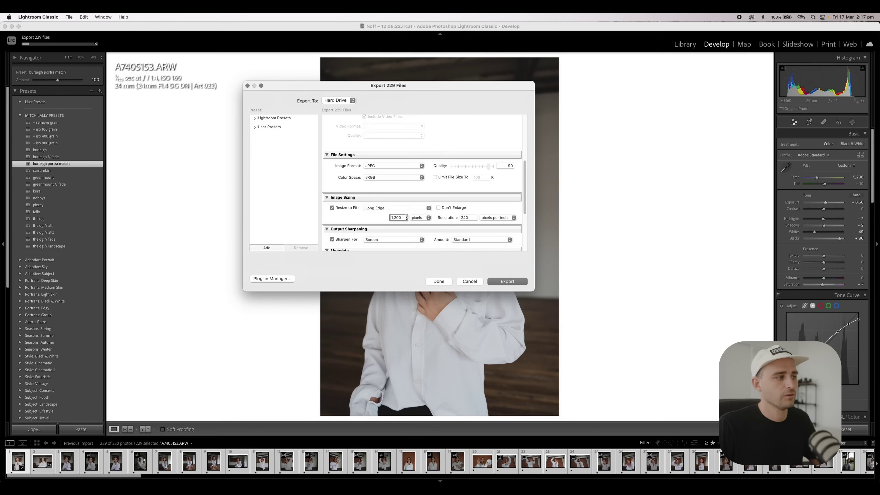
pyautogui.scroll(-3, 405, 212)
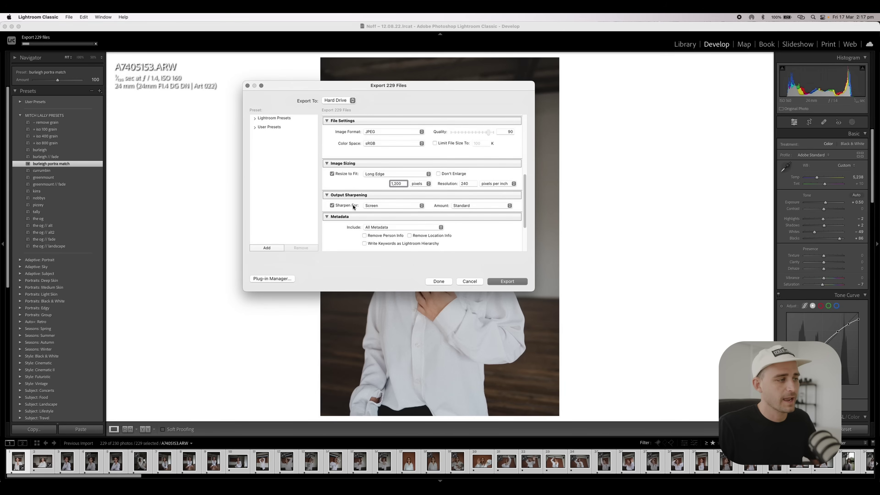
pyautogui.scroll(-1, 423, 226)
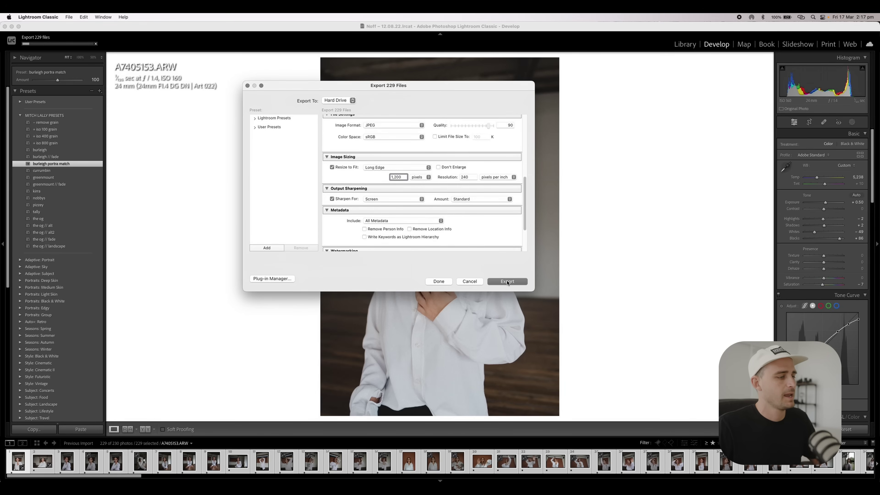
# Put the exported files in a subfolder named Small Jpg and run the export
pyautogui.scroll(10, 464, 204)
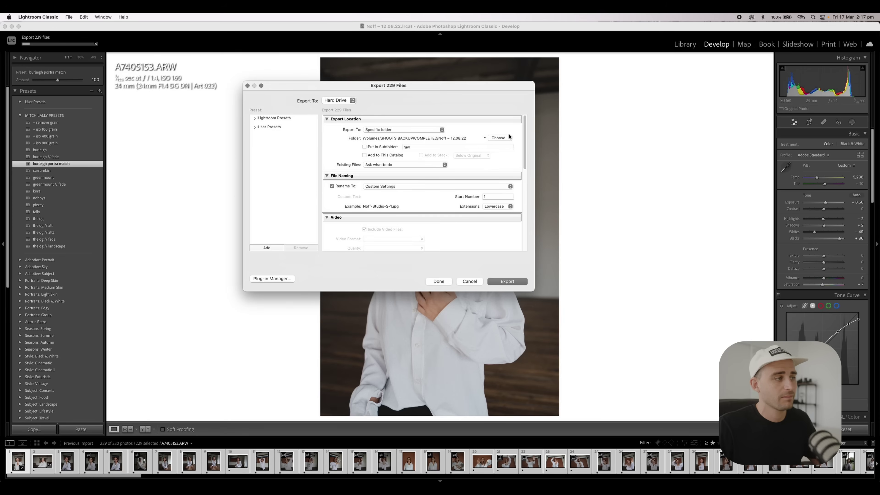
pyautogui.doubleClick(442, 148)
pyautogui.press('BackSpace')
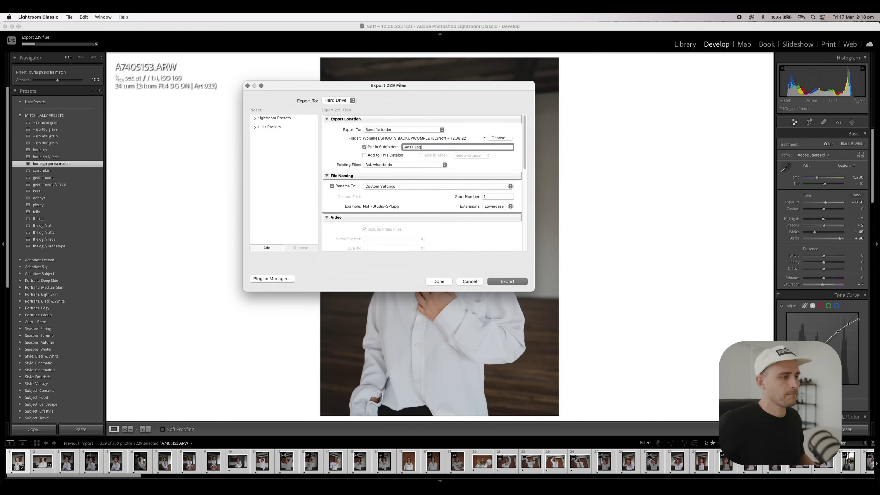
pyautogui.click(507, 281)
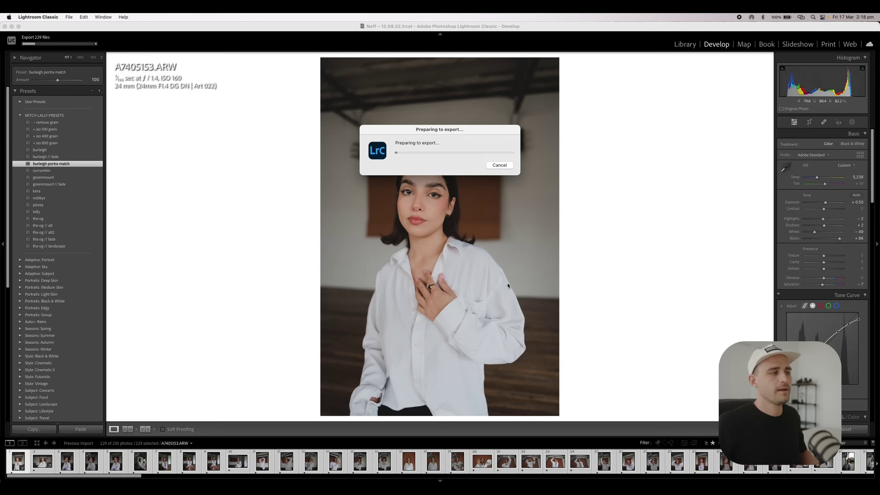